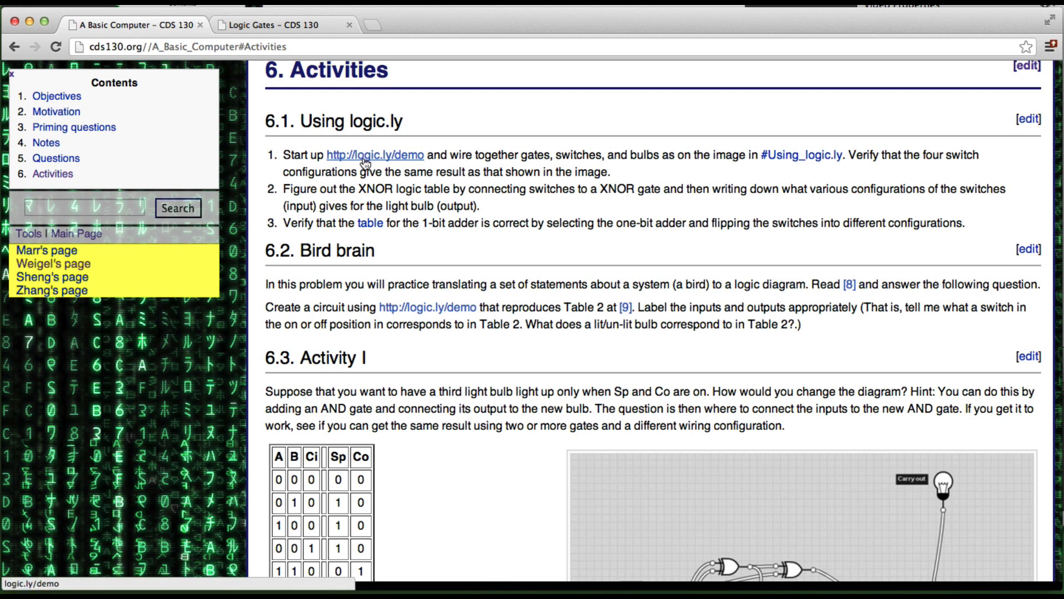
# Step: Open the logic.ly demo from the course page link in a new tab and dismiss the welcome dialog
pyautogui.keyDown('super'); pyautogui.click(365, 161); pyautogui.keyUp('super')
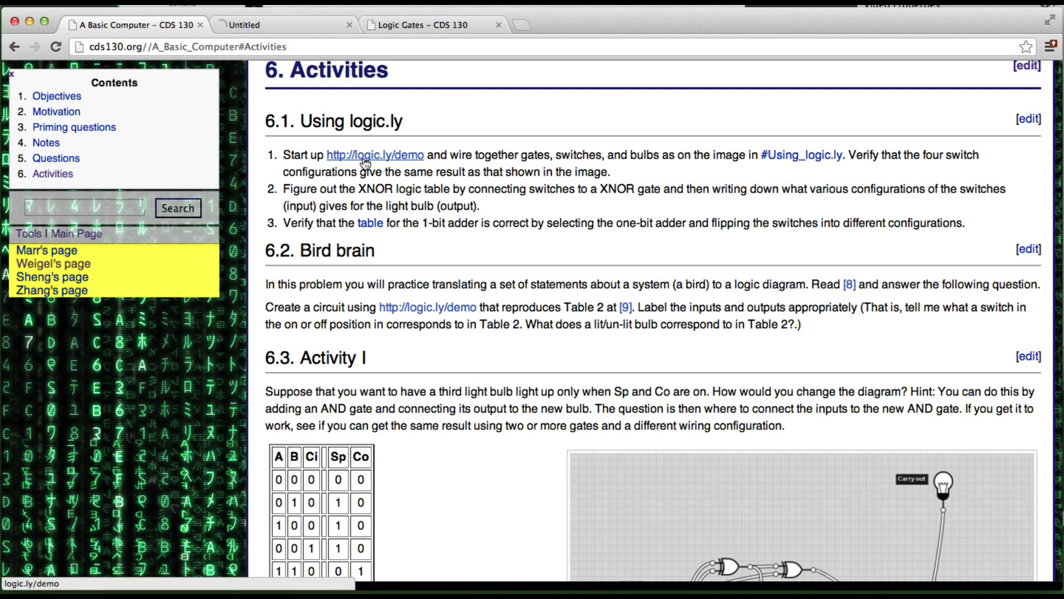
pyautogui.click(281, 24)
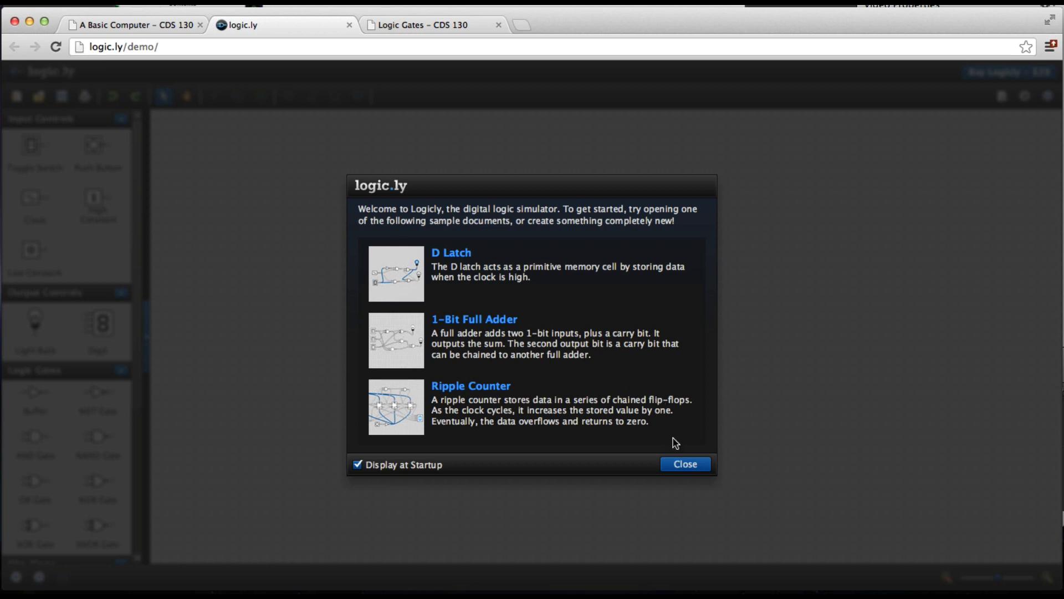
pyautogui.click(683, 465)
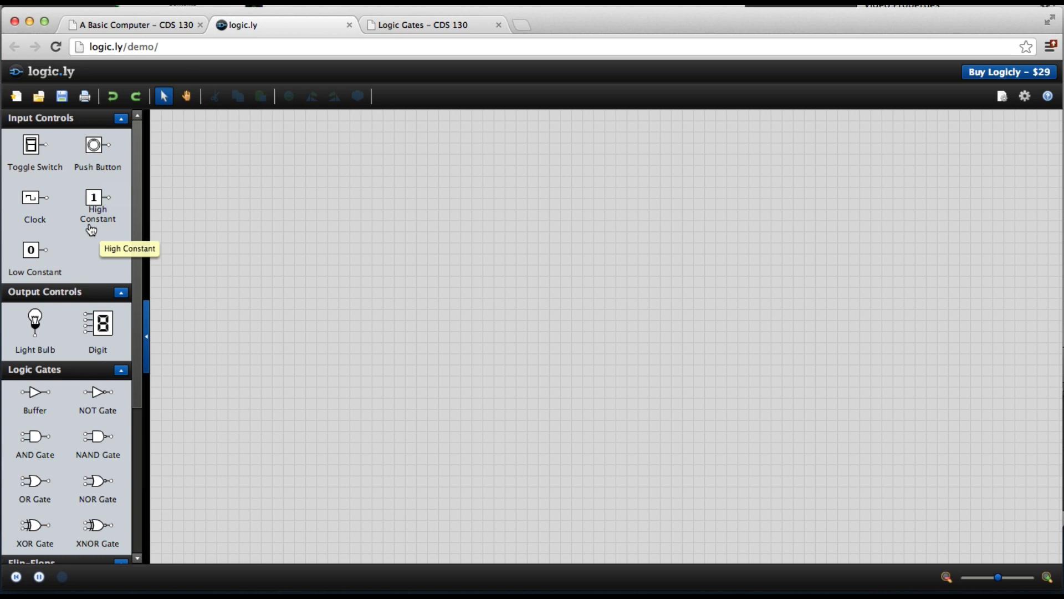
# Step: Collapse the component categories and place a Label element in the middle of the canvas
pyautogui.click(121, 120)
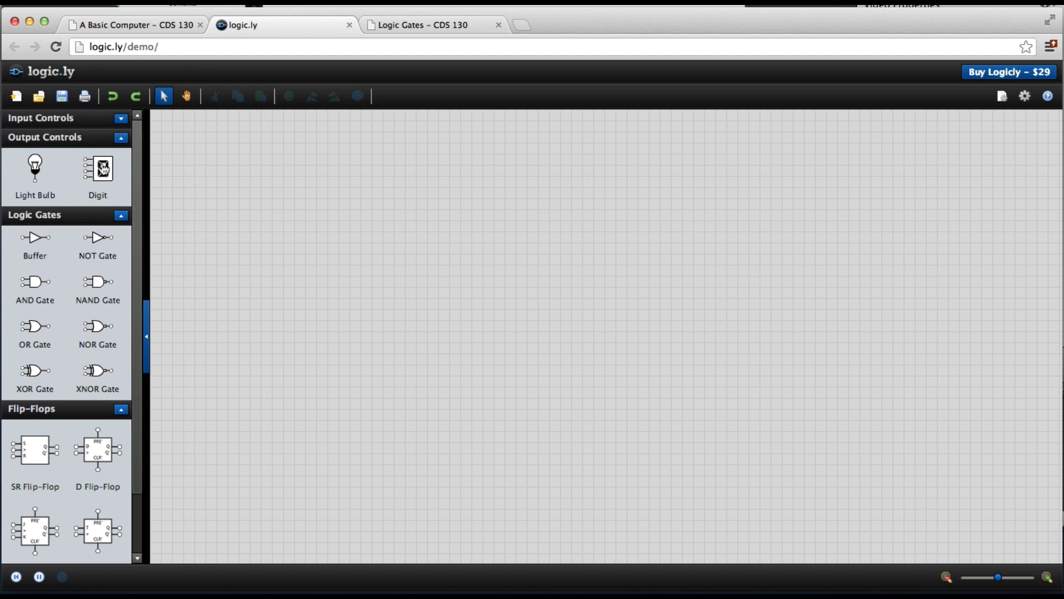
pyautogui.click(121, 138)
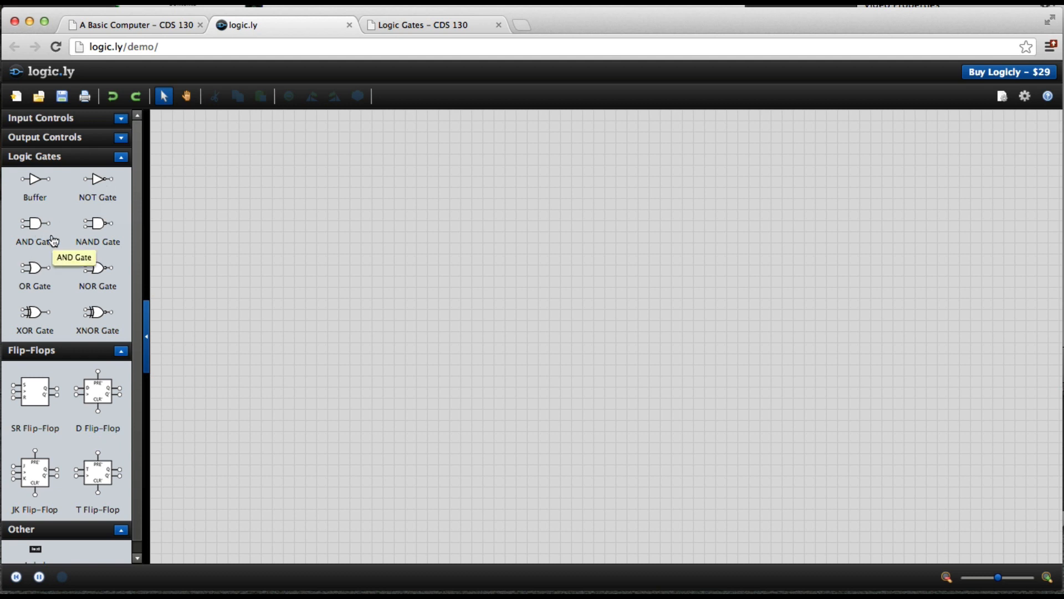
pyautogui.click(122, 351)
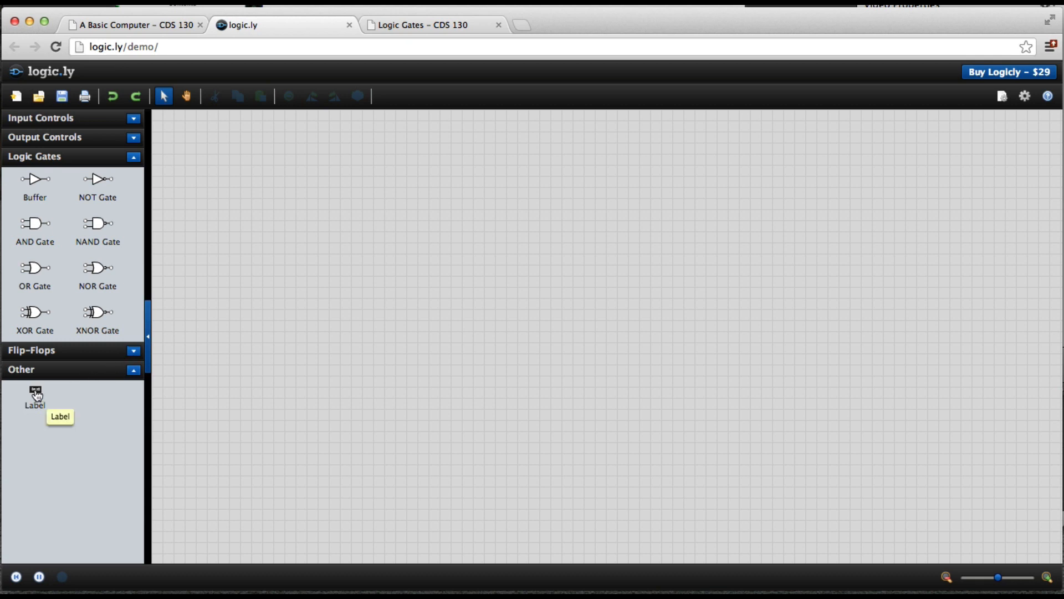
pyautogui.moveTo(37, 394); pyautogui.dragTo(296, 337)
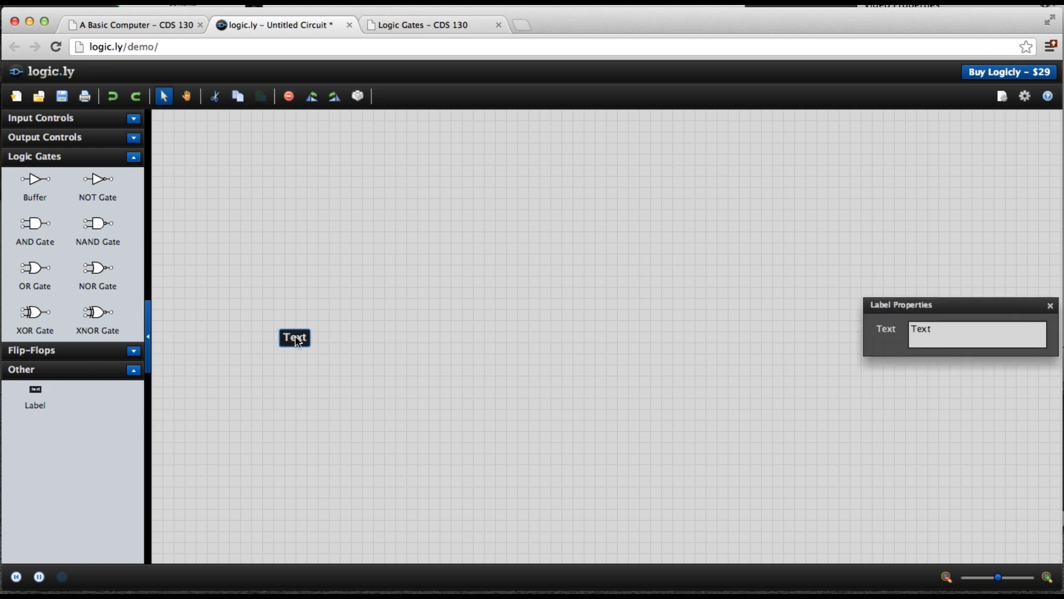
# Step: Set the label's text to "This is a label" and move it lower on the canvas
pyautogui.moveTo(951, 306); pyautogui.dragTo(833, 307)
pyautogui.click(831, 328)
pyautogui.press('super+a')
pyautogui.write('T')
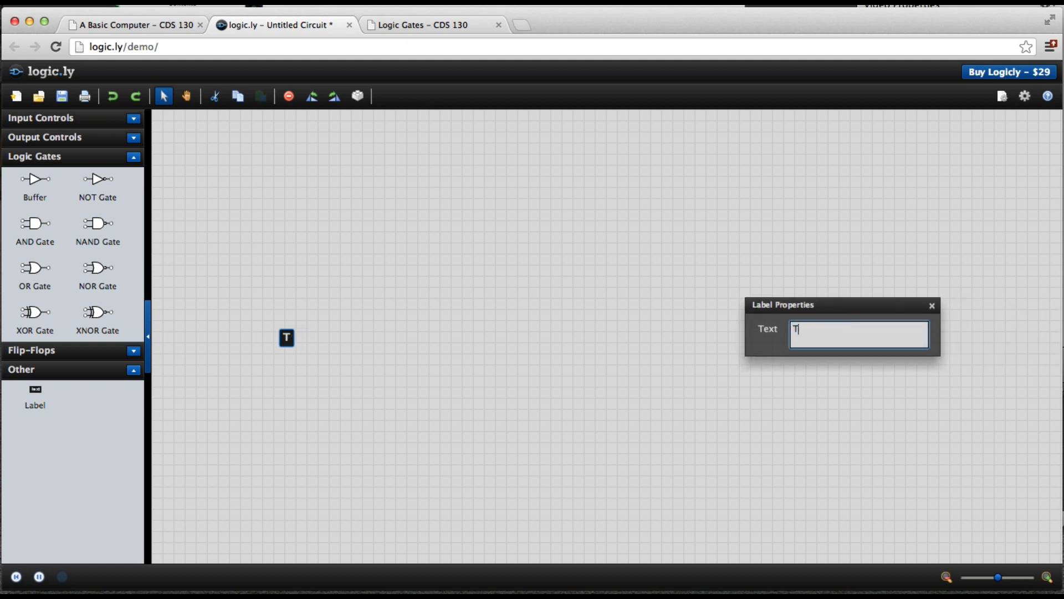
pyautogui.write('his is a label')
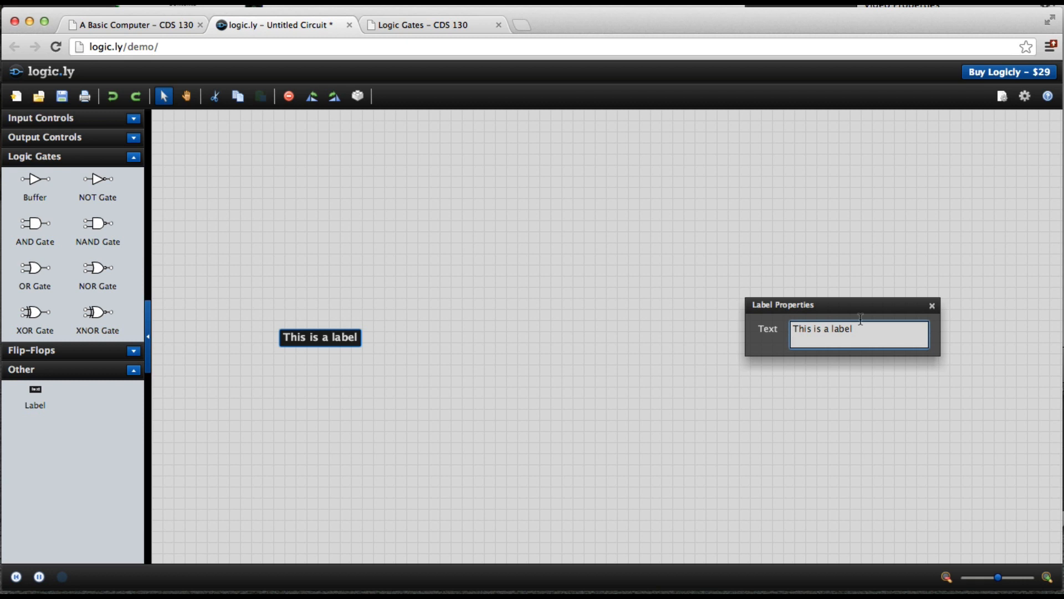
pyautogui.click(932, 305)
pyautogui.moveTo(344, 338); pyautogui.dragTo(282, 416)
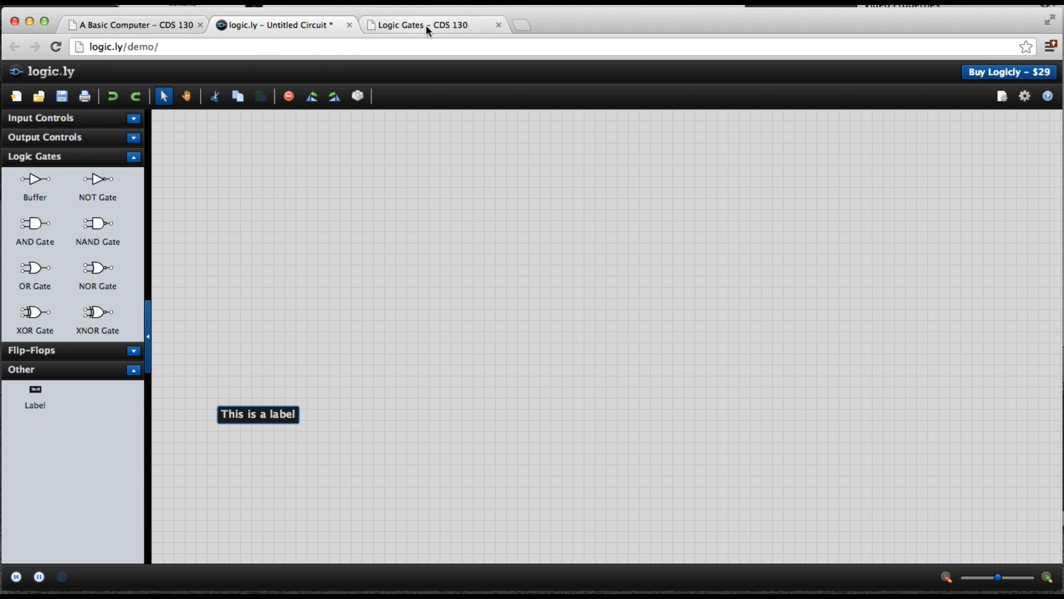
# Step: Switch to the course page and examine the AND logic diagram before returning to the circuit
pyautogui.click(156, 25)
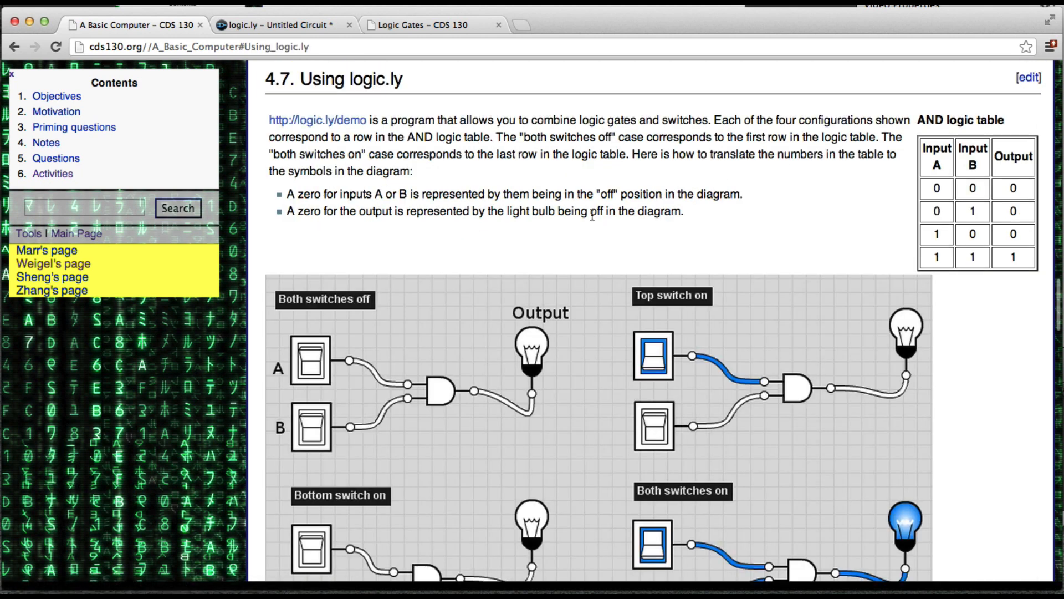
pyautogui.scroll(-1, 591, 216)
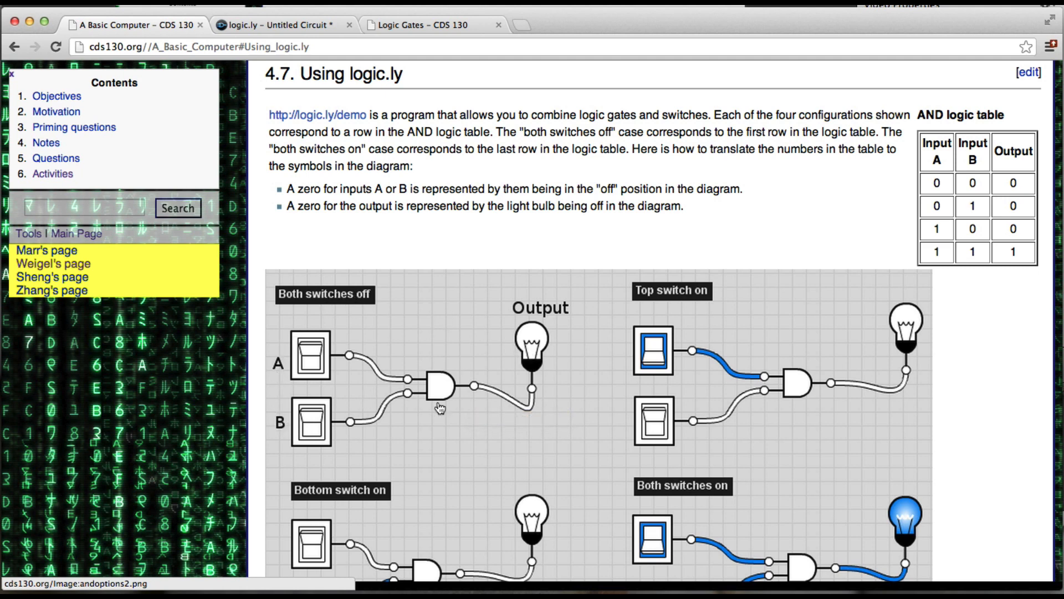
pyautogui.click(269, 27)
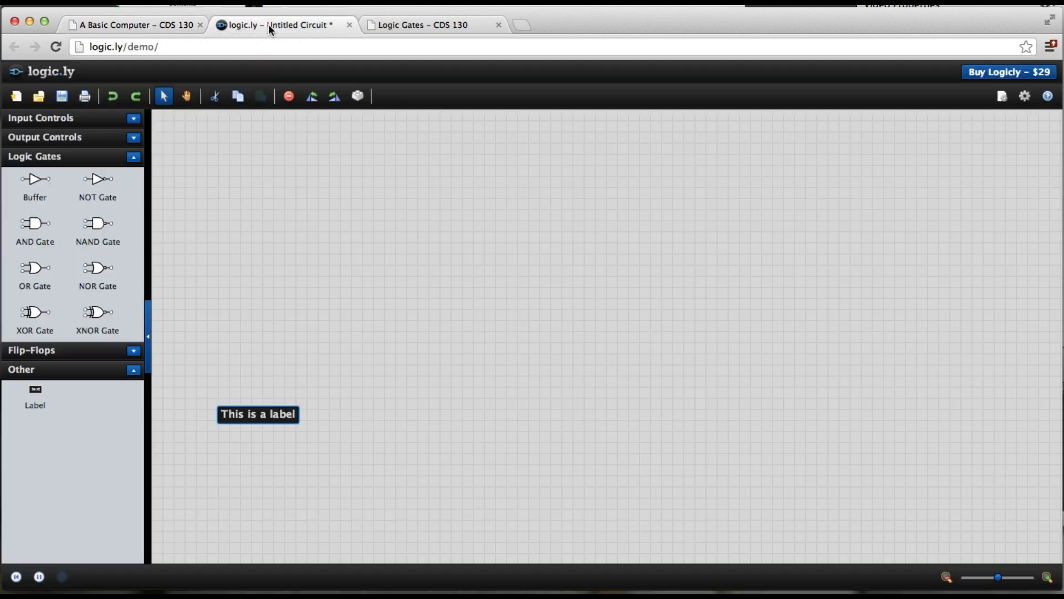
# Step: Place an AND gate on the canvas and two toggle switches to its left
pyautogui.moveTo(33, 227); pyautogui.dragTo(339, 234)
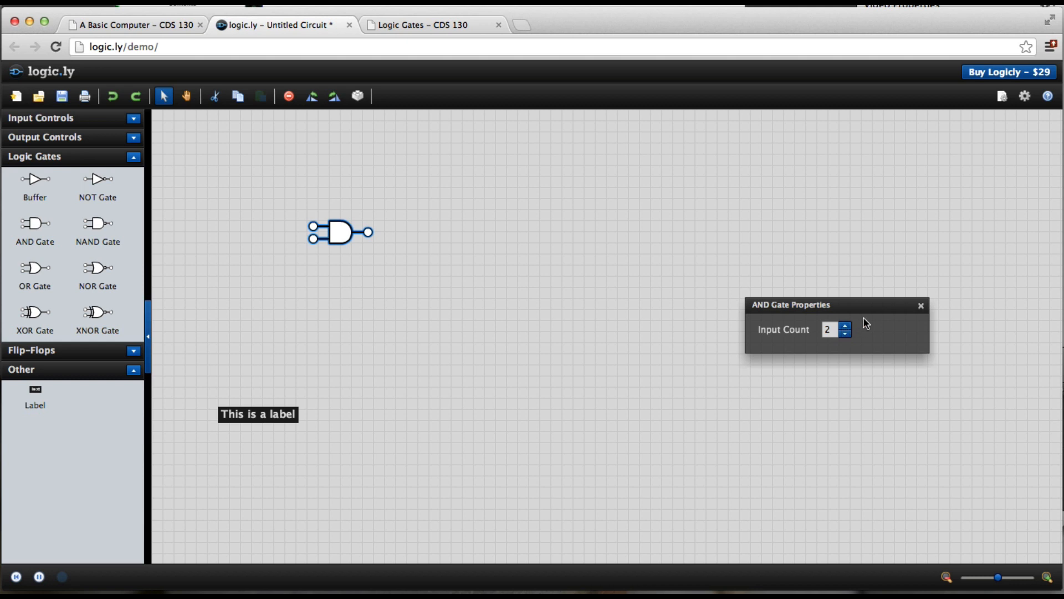
pyautogui.click(921, 307)
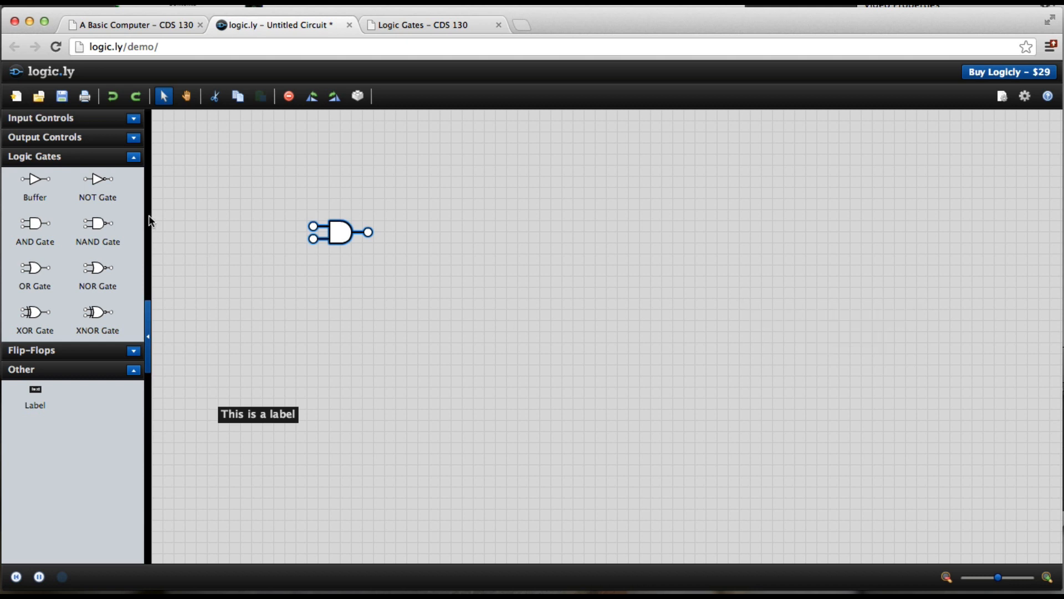
pyautogui.click(133, 119)
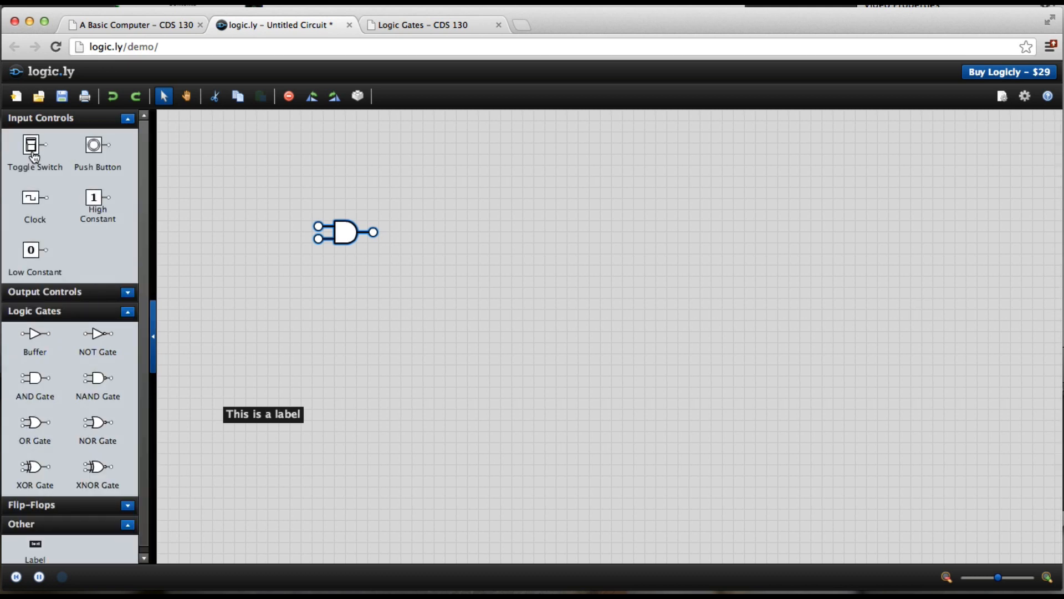
pyautogui.moveTo(33, 157); pyautogui.dragTo(259, 188)
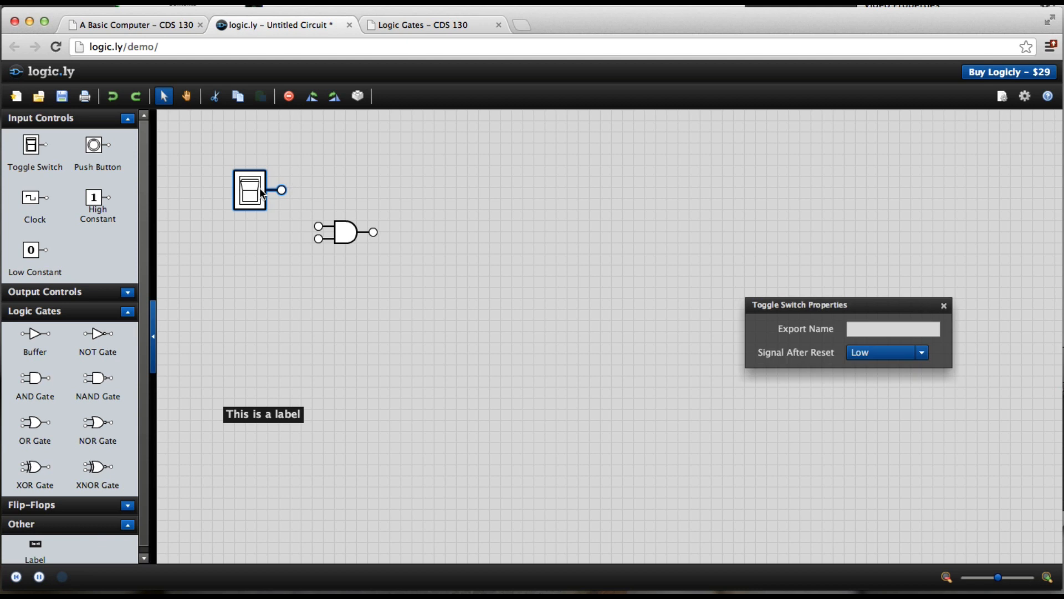
pyautogui.moveTo(32, 147); pyautogui.dragTo(260, 256)
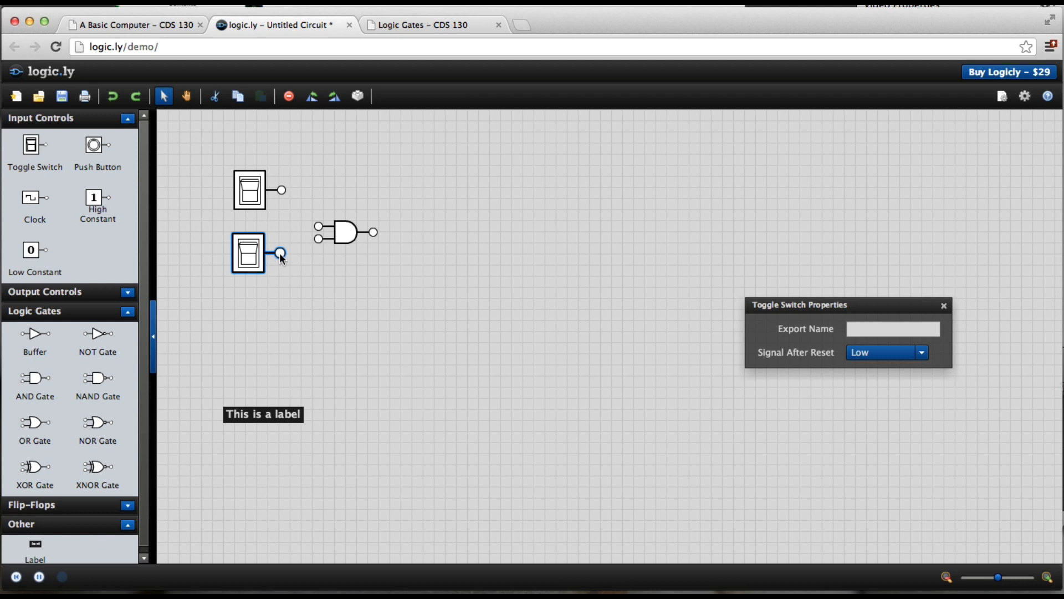
# Step: Wire both toggle switches into the AND gate's inputs, then add a light bulb wired to the gate's output
pyautogui.moveTo(323, 234); pyautogui.dragTo(319, 243)
pyautogui.moveTo(282, 192); pyautogui.dragTo(317, 225)
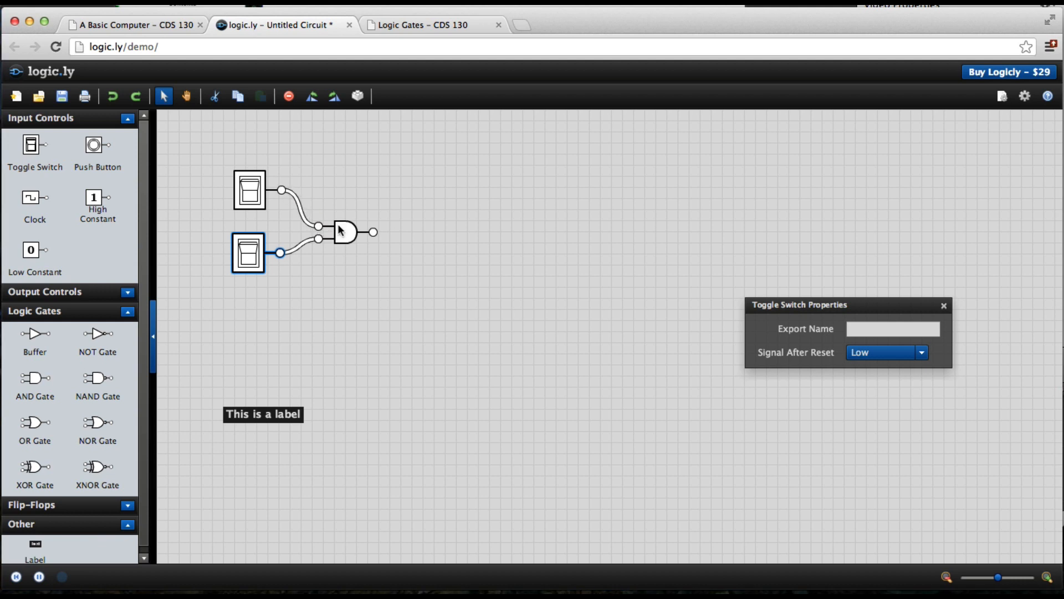
pyautogui.click(127, 119)
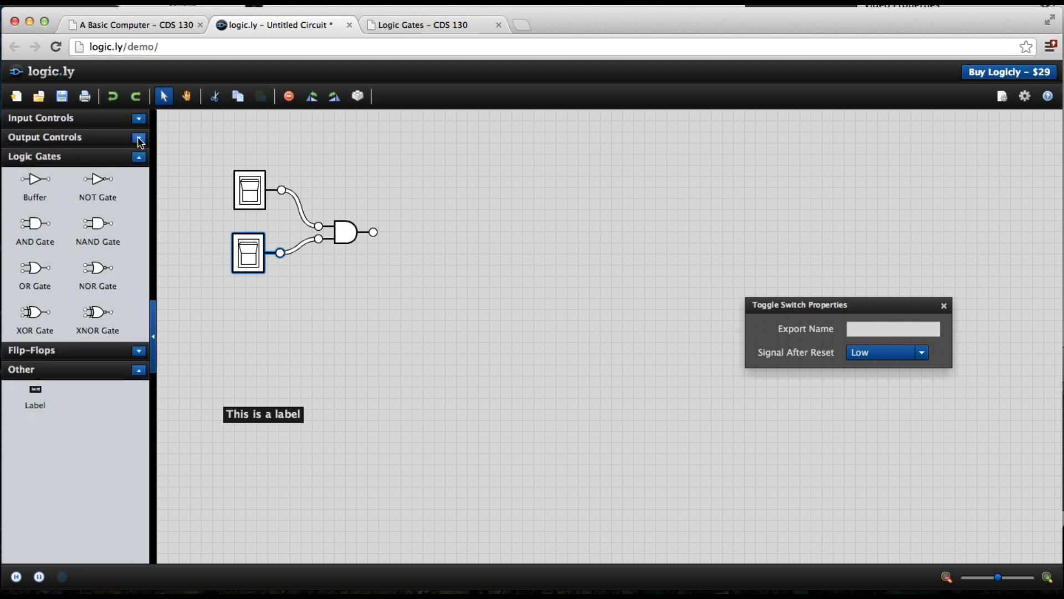
pyautogui.click(138, 138)
pyautogui.moveTo(35, 166); pyautogui.dragTo(410, 178)
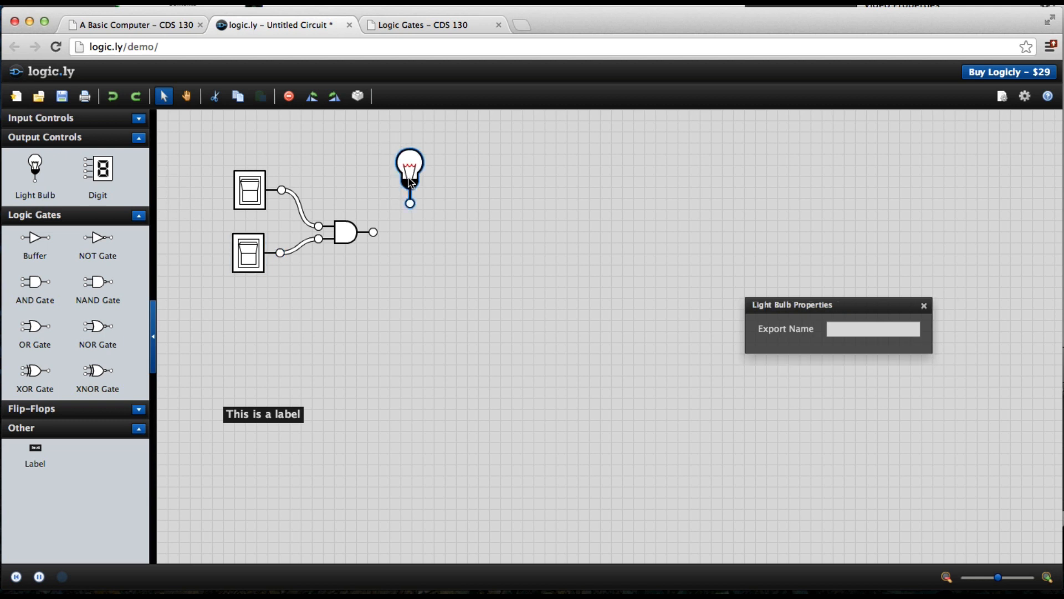
pyautogui.moveTo(373, 232)
pyautogui.mouseDown()
pyautogui.moveTo(411, 221)
pyautogui.moveTo(410, 207)
pyautogui.mouseUp()
# Step: Move the label above the circuit and change its text to "Both switches off"
pyautogui.moveTo(246, 418); pyautogui.dragTo(236, 140)
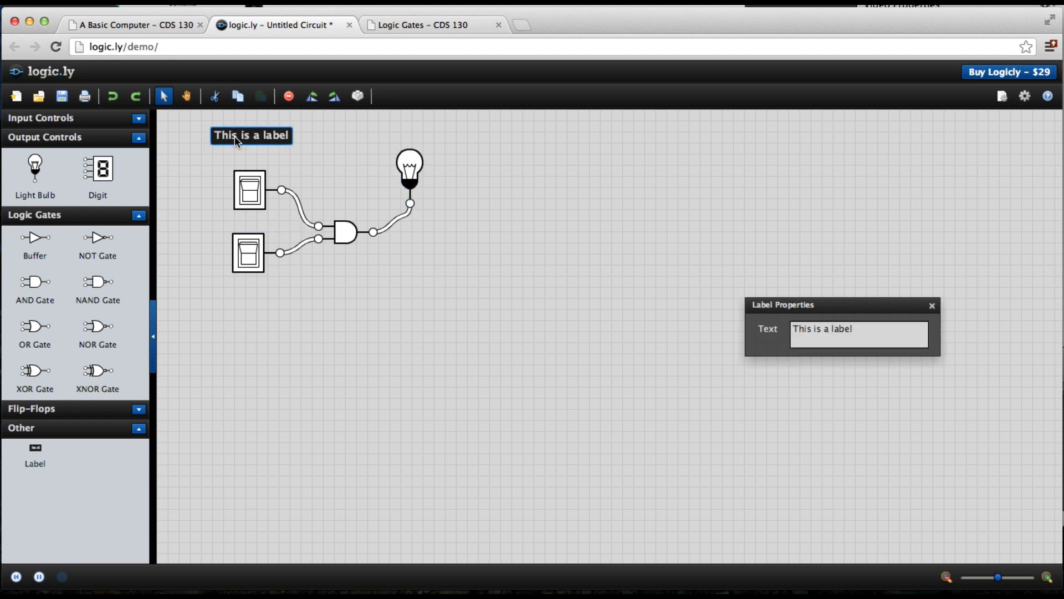
pyautogui.click(160, 26)
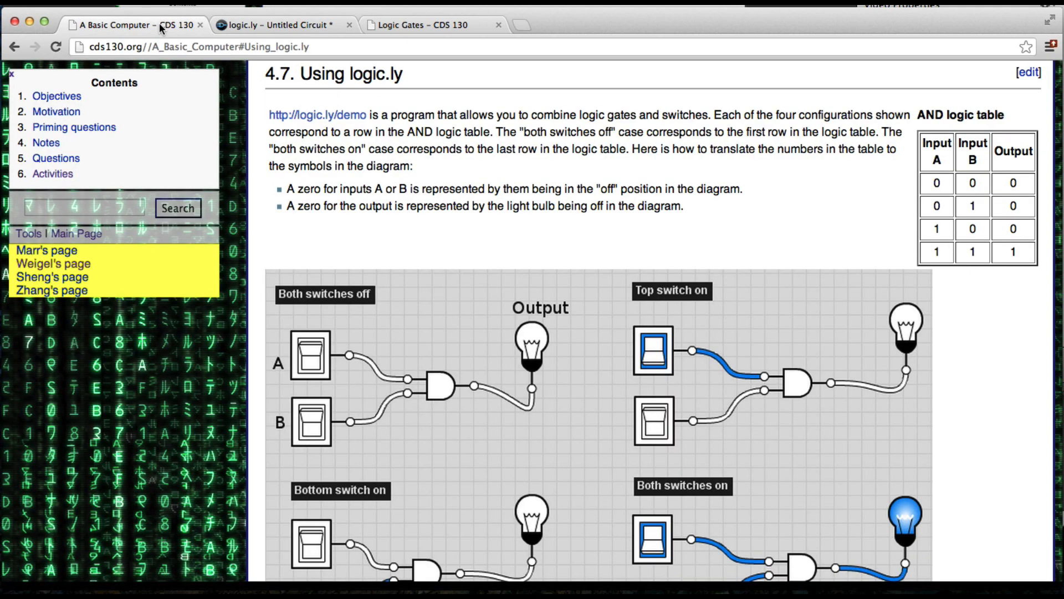
pyautogui.click(277, 24)
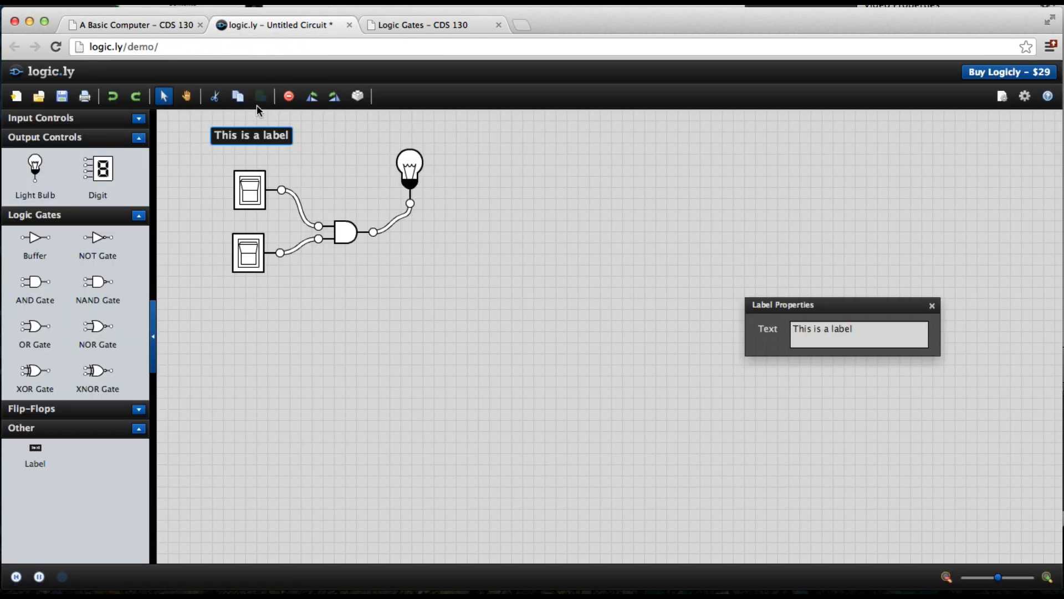
pyautogui.click(825, 334)
pyautogui.press('super+a')
pyautogui.write('Bo')
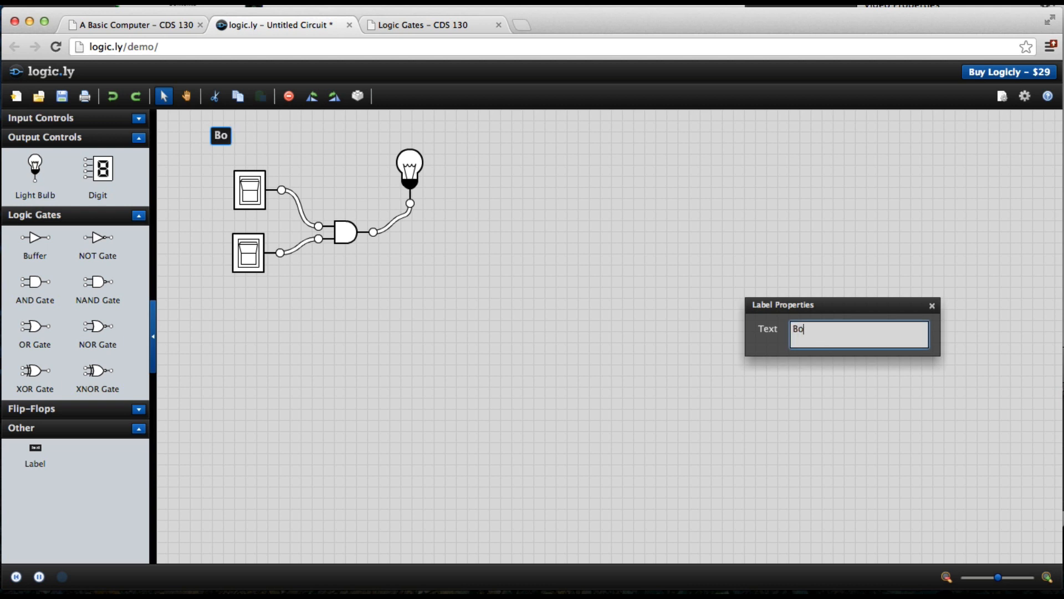
pyautogui.write('th swit')
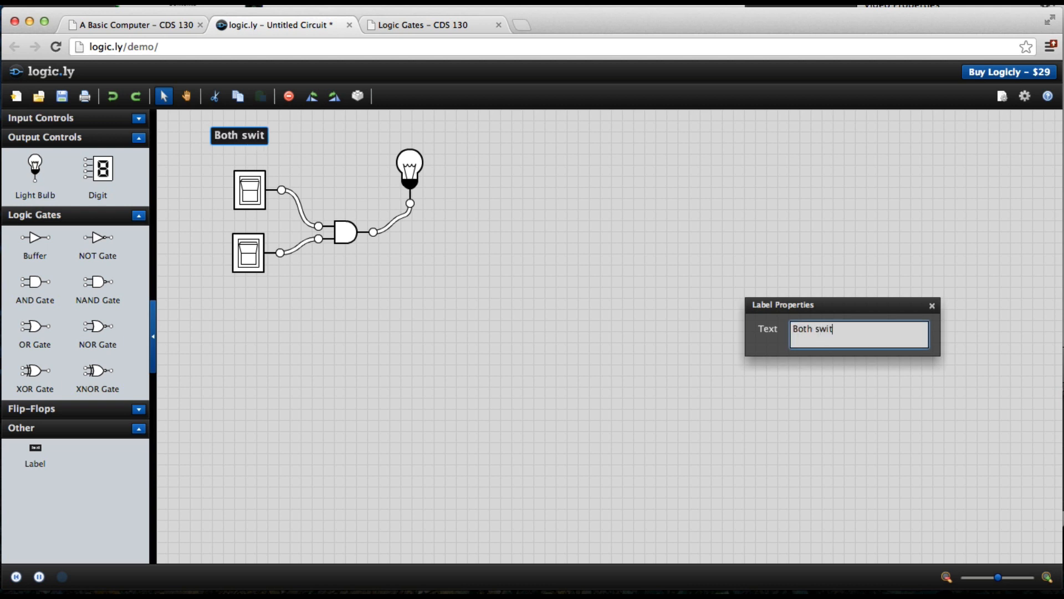
pyautogui.write('ches off')
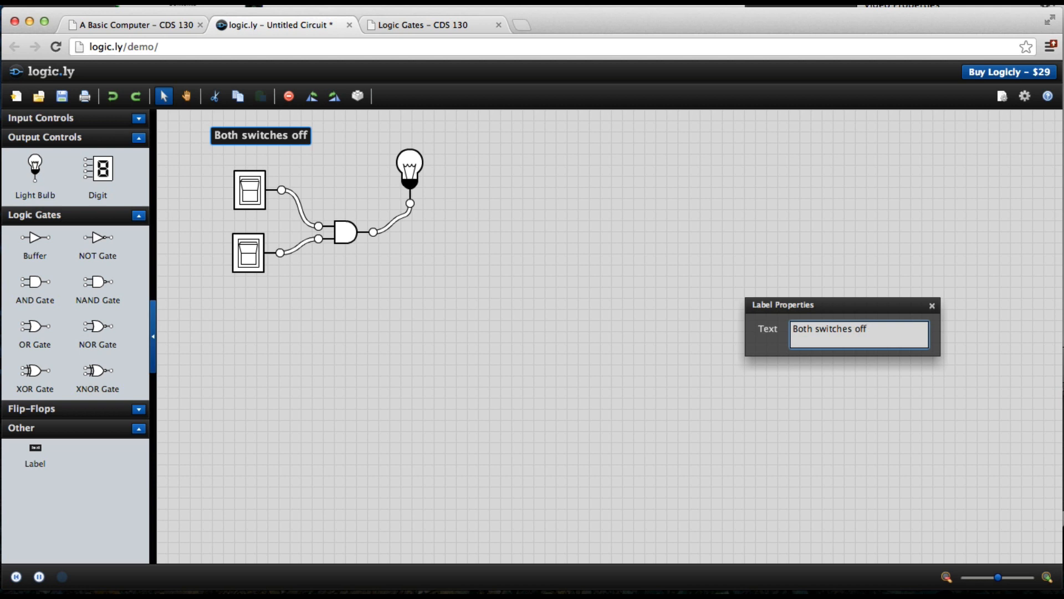
pyautogui.click(563, 345)
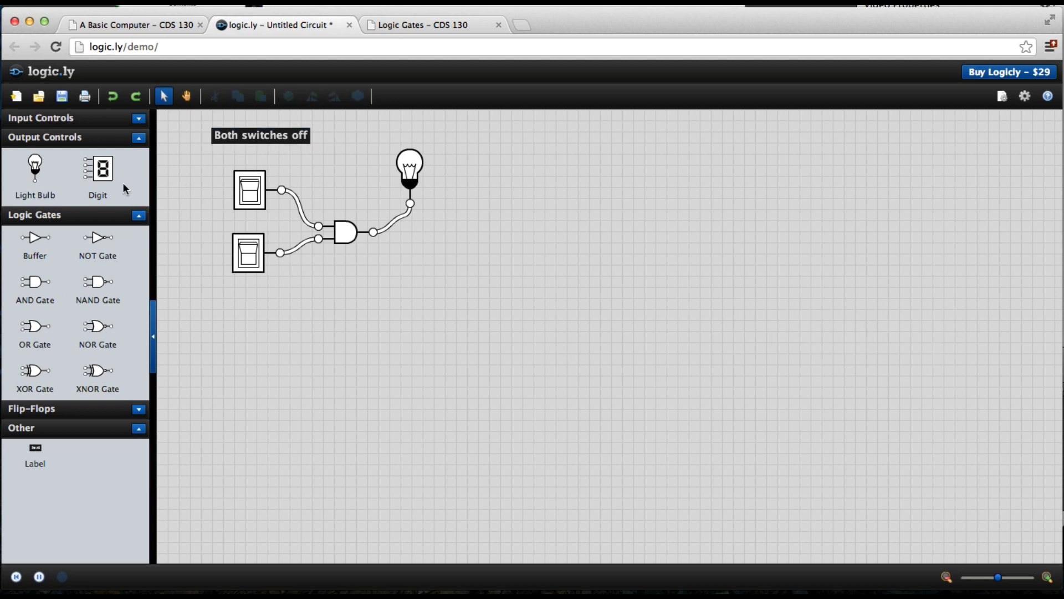
# Step: Add a label reading "A" beside the top toggle switch
pyautogui.click(139, 118)
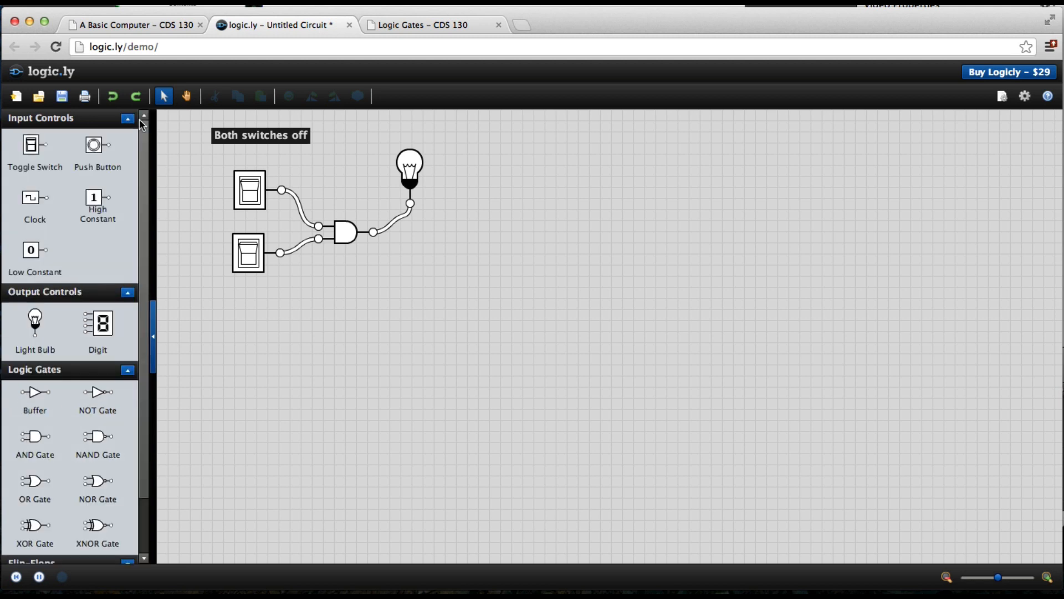
pyautogui.click(128, 118)
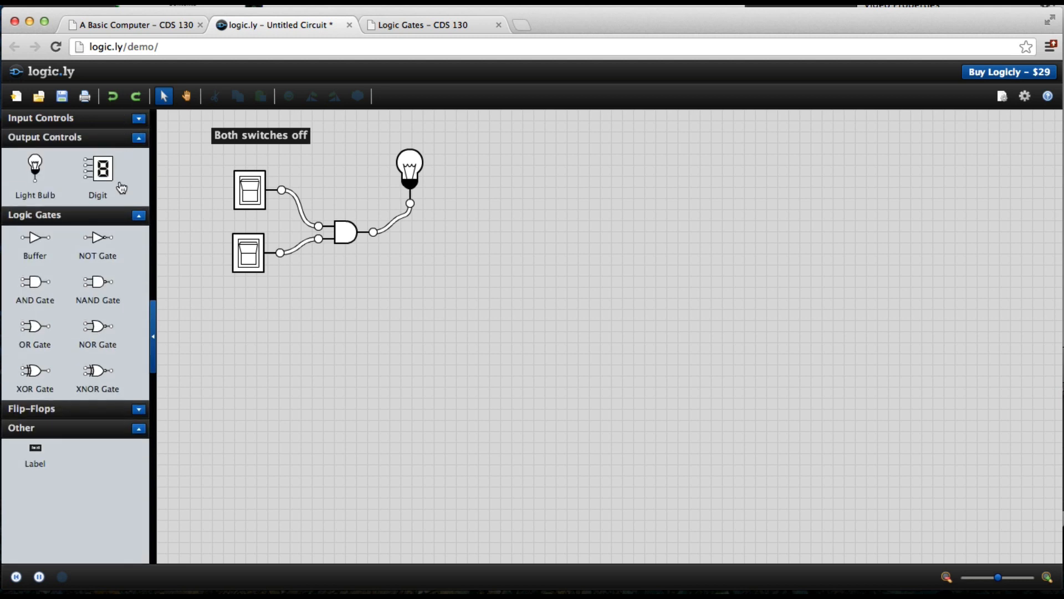
pyautogui.click(139, 215)
pyautogui.moveTo(34, 275); pyautogui.dragTo(188, 195)
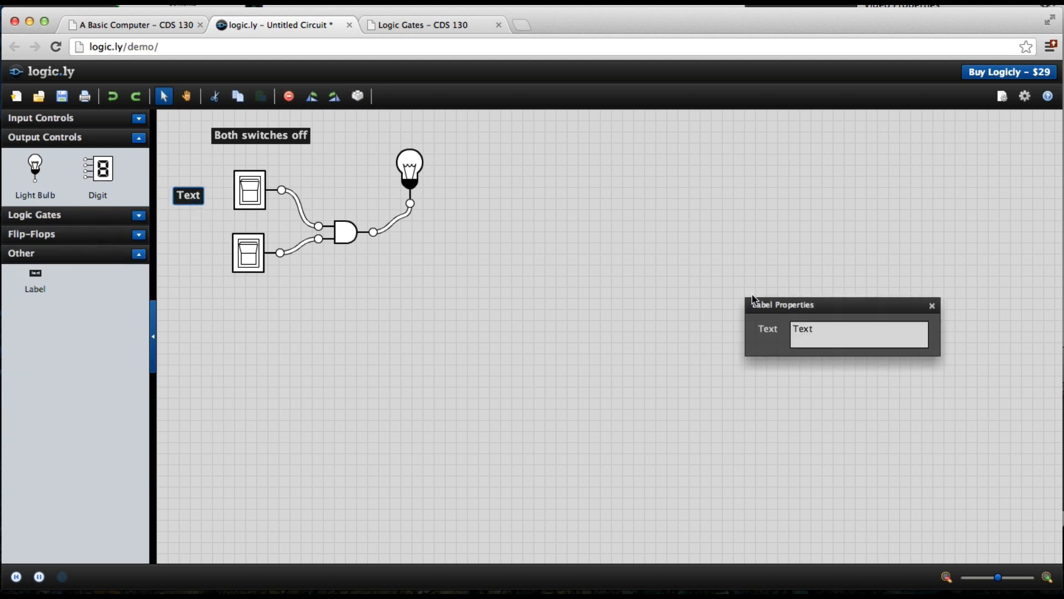
pyautogui.moveTo(819, 331); pyautogui.dragTo(773, 332)
pyautogui.write('A')
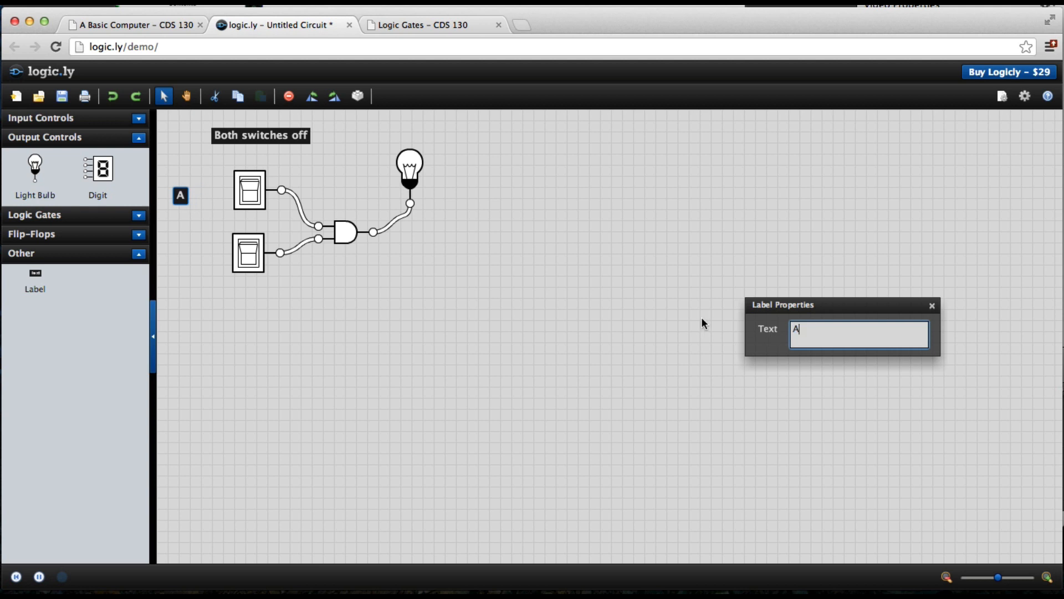
pyautogui.click(701, 323)
# Step: Add a label reading "B" beside the bottom toggle switch
pyautogui.moveTo(36, 275); pyautogui.dragTo(188, 243)
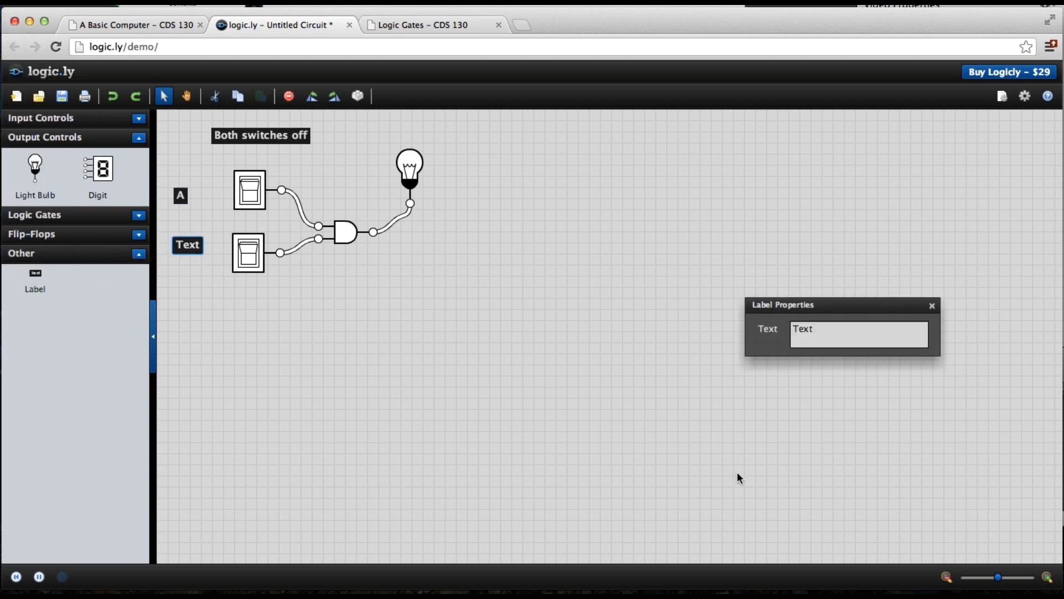
pyautogui.click(875, 336)
pyautogui.press('super+a')
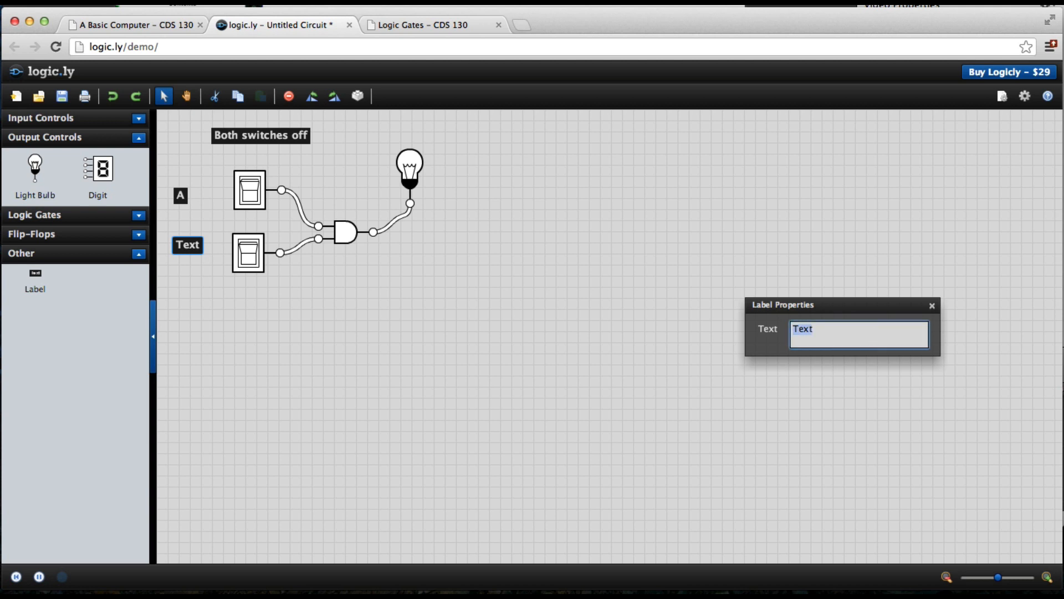
pyautogui.write('B')
pyautogui.click(828, 255)
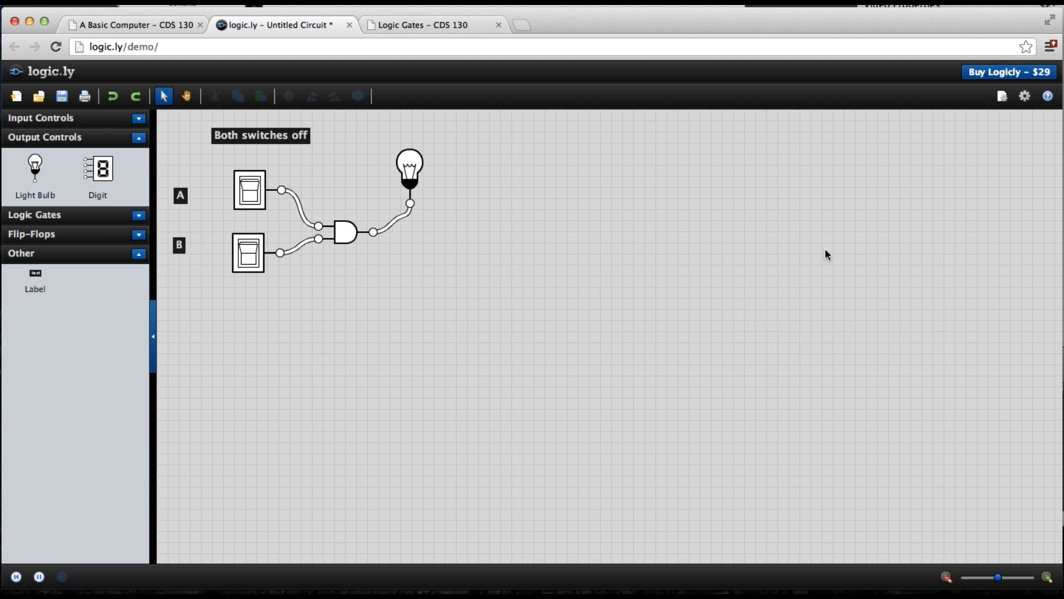
# Step: Move the A and B labels closer to their toggle switches
pyautogui.moveTo(187, 201); pyautogui.dragTo(214, 199)
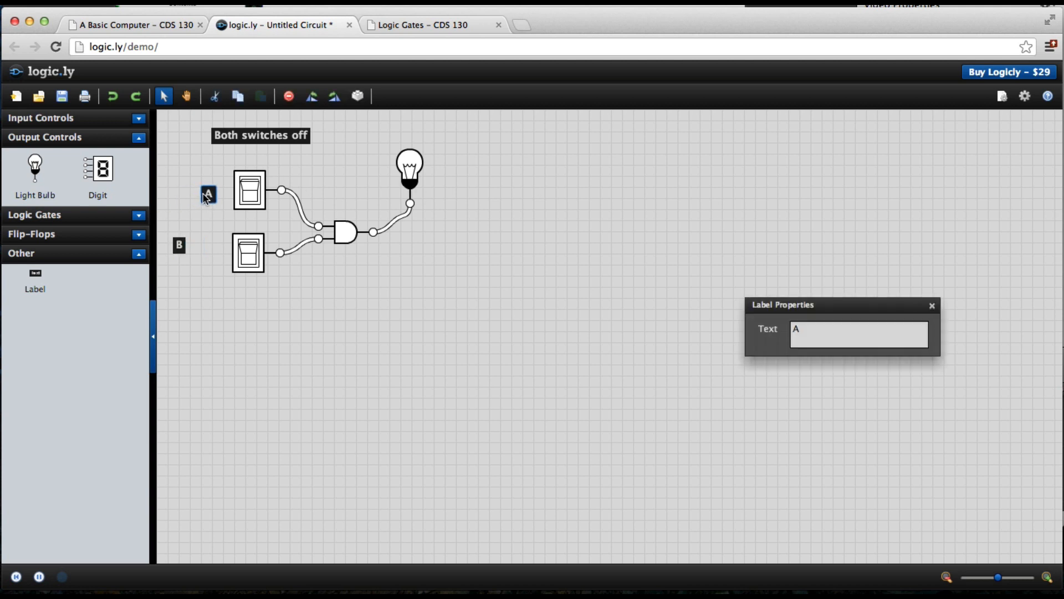
pyautogui.moveTo(181, 245); pyautogui.dragTo(214, 262)
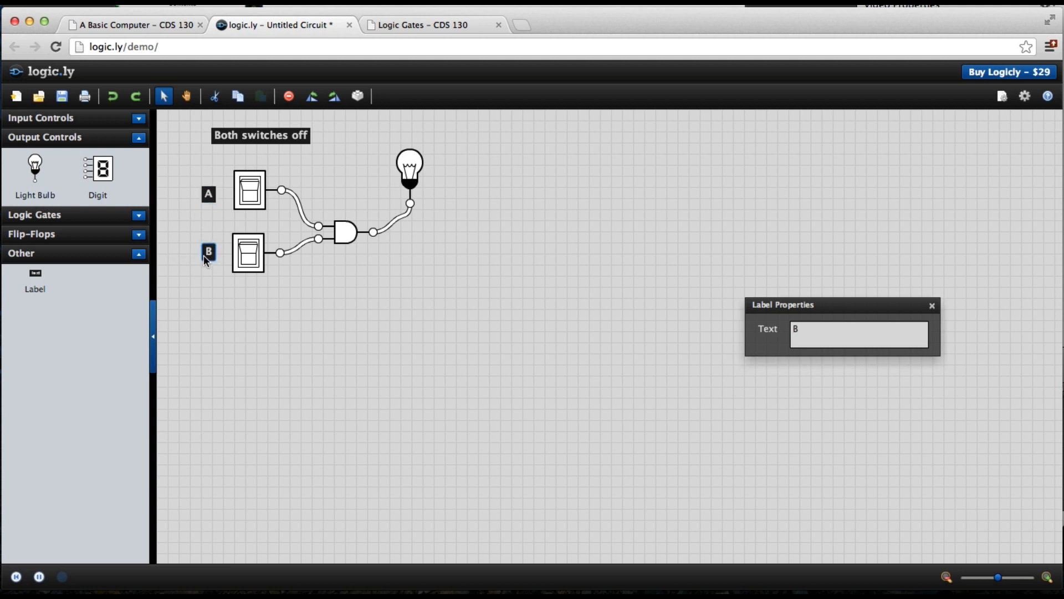
pyautogui.click(504, 226)
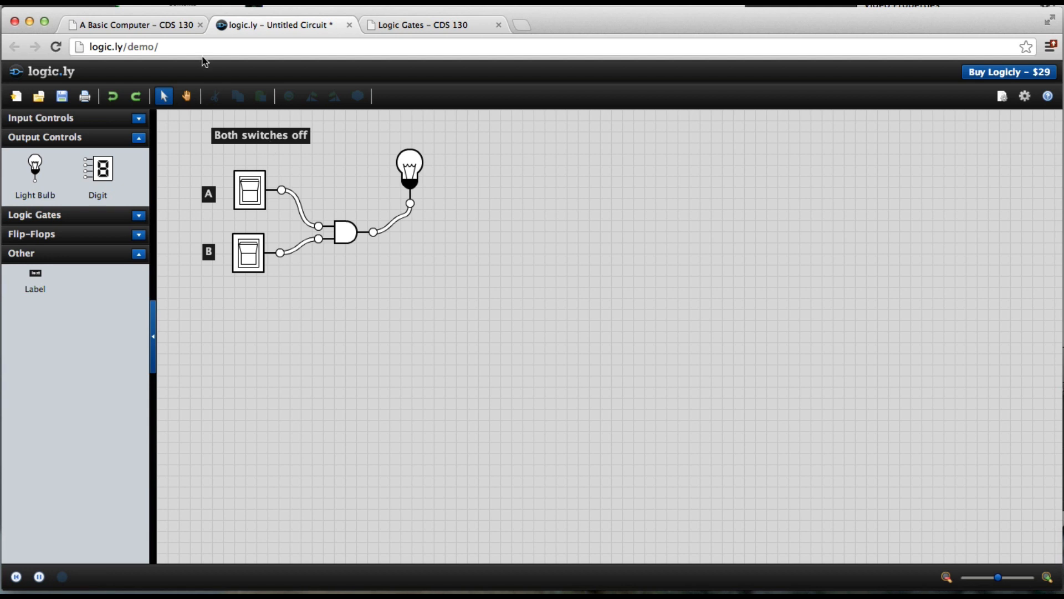
# Step: Compare the circuit with the reference diagram on the course page, then return to the circuit
pyautogui.click(165, 25)
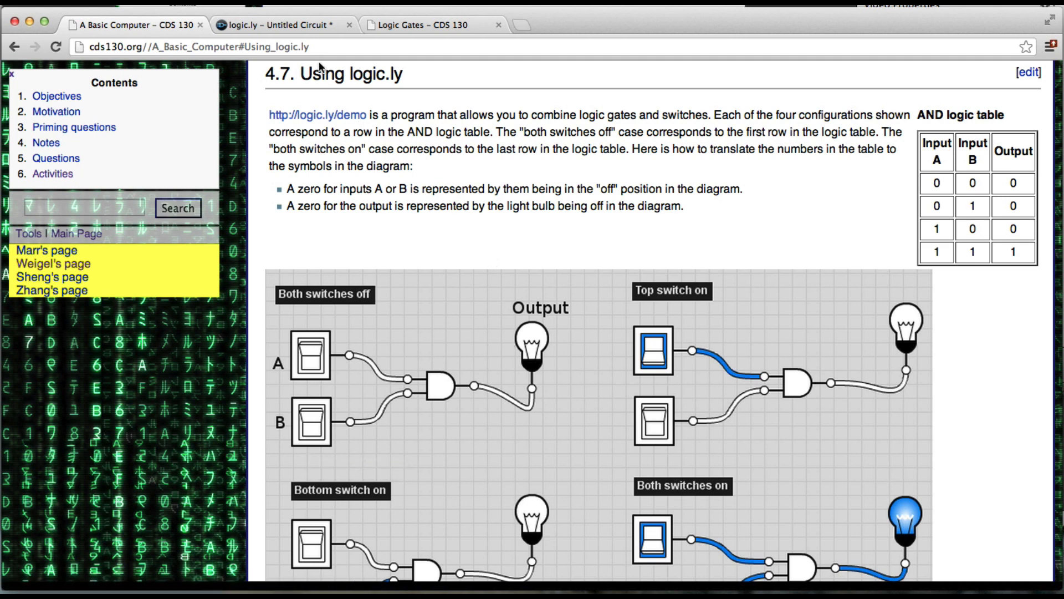
pyautogui.click(308, 24)
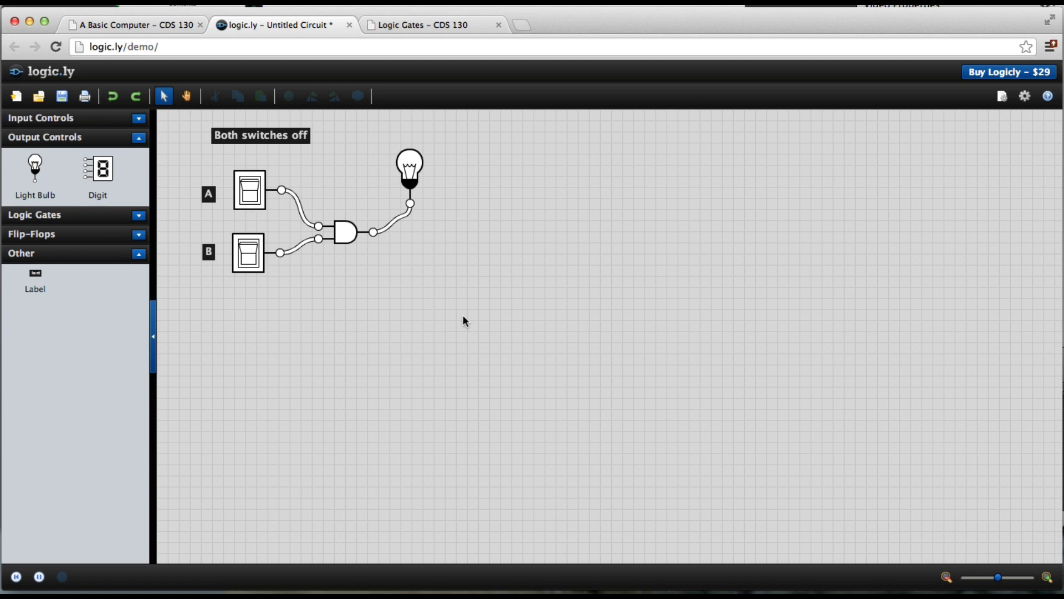
# Step: Select the entire circuit and copy it
pyautogui.moveTo(463, 316); pyautogui.dragTo(188, 124)
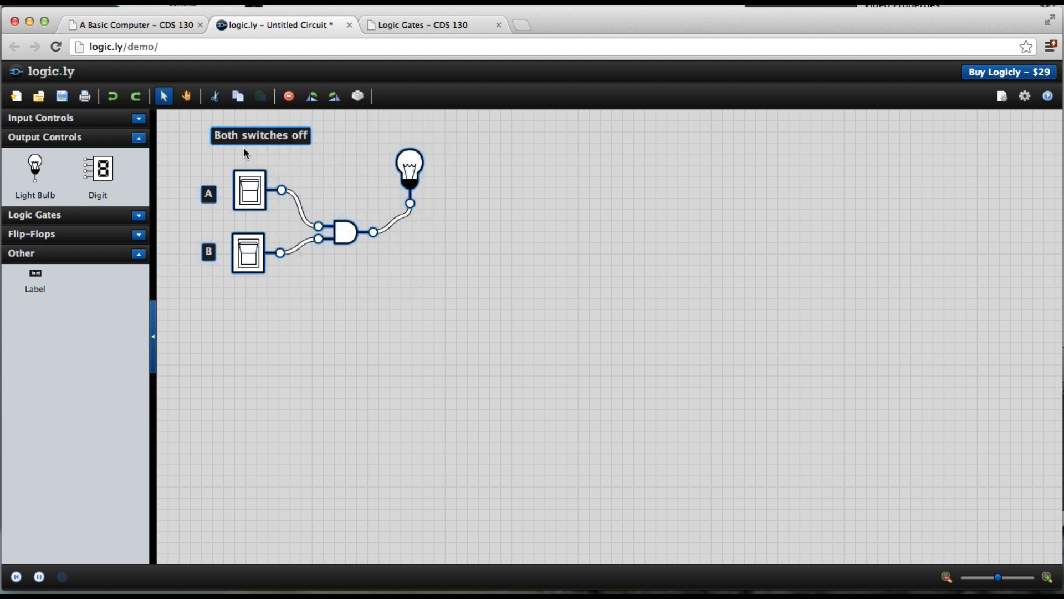
pyautogui.click(239, 97)
pyautogui.click(491, 197)
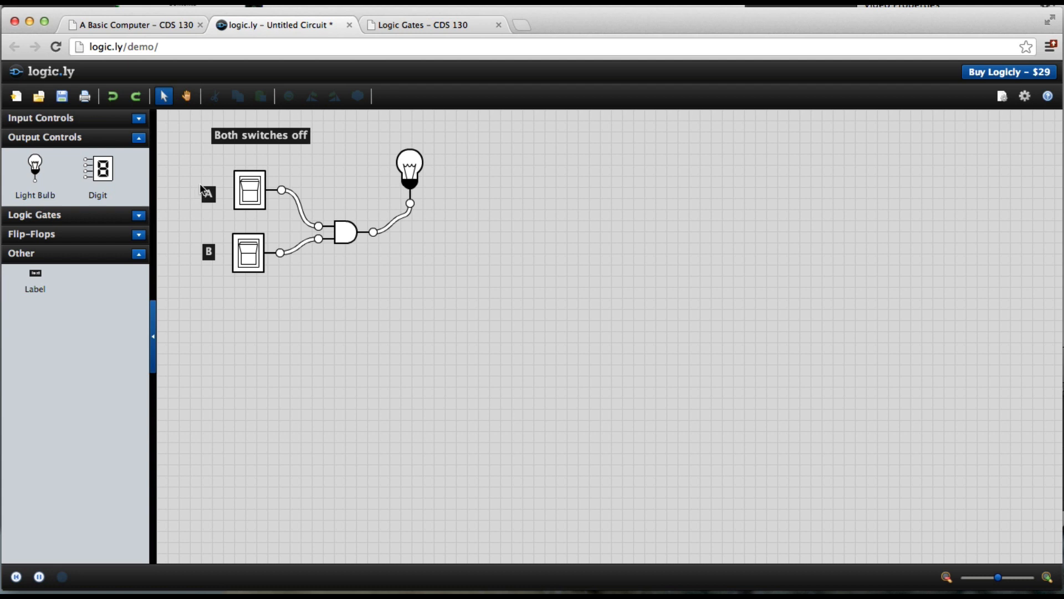
# Step: Move the light bulb slightly lower above the gate's output
pyautogui.moveTo(492, 347); pyautogui.dragTo(178, 115)
pyautogui.click(344, 160)
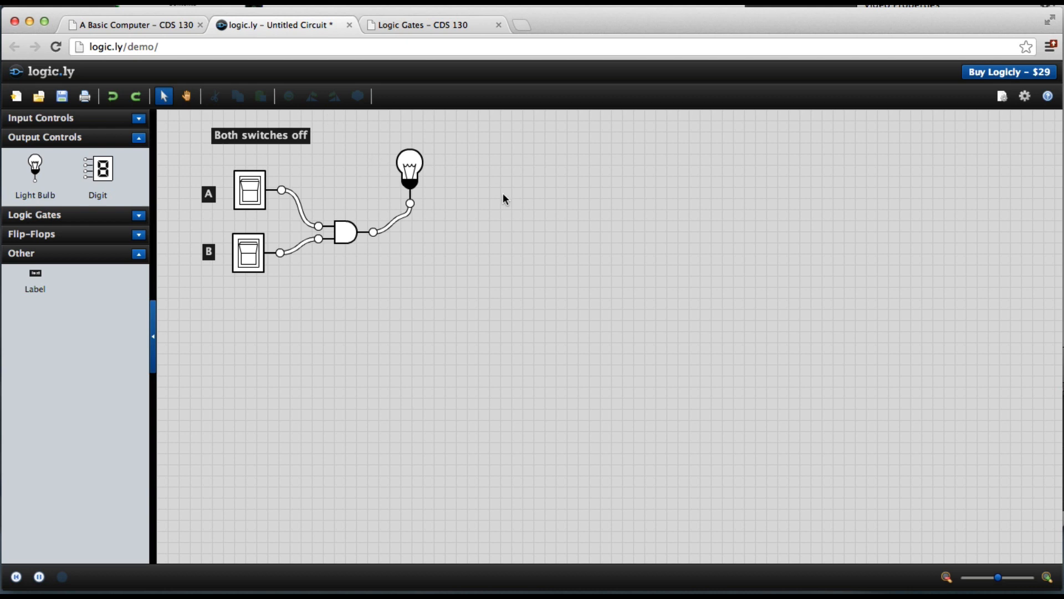
pyautogui.moveTo(415, 183)
pyautogui.mouseDown()
pyautogui.moveTo(420, 200)
pyautogui.moveTo(417, 191)
pyautogui.mouseUp()
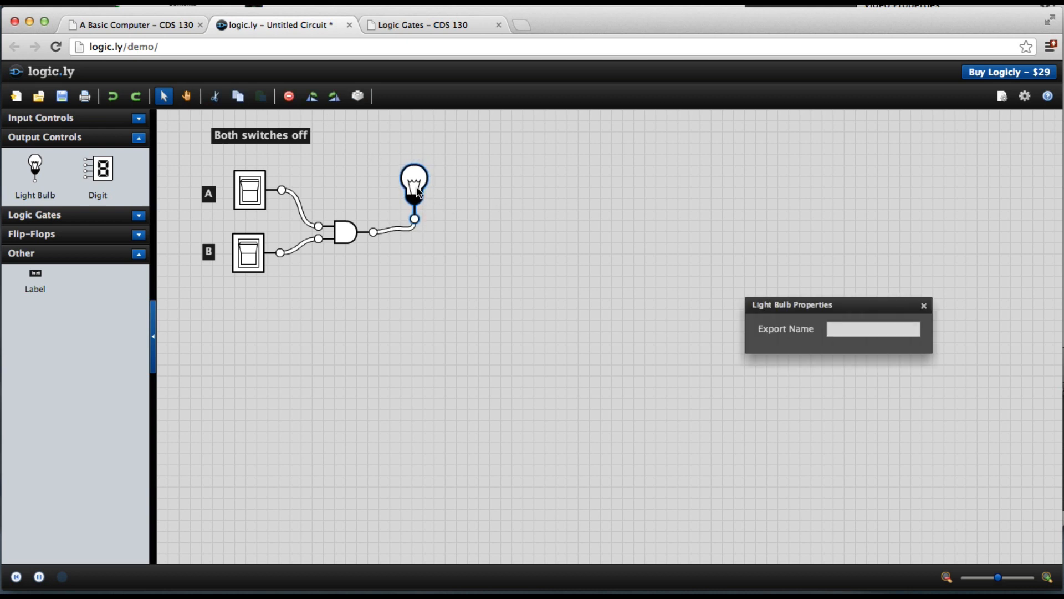
pyautogui.click(520, 201)
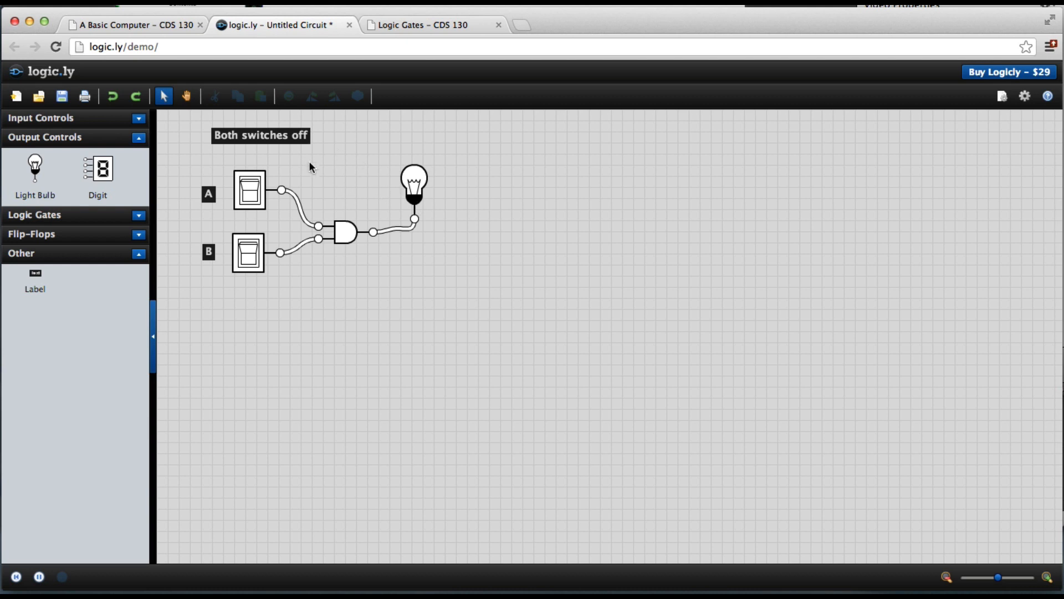
# Step: Check the course page's four switch configurations again and come back to the circuit
pyautogui.click(164, 26)
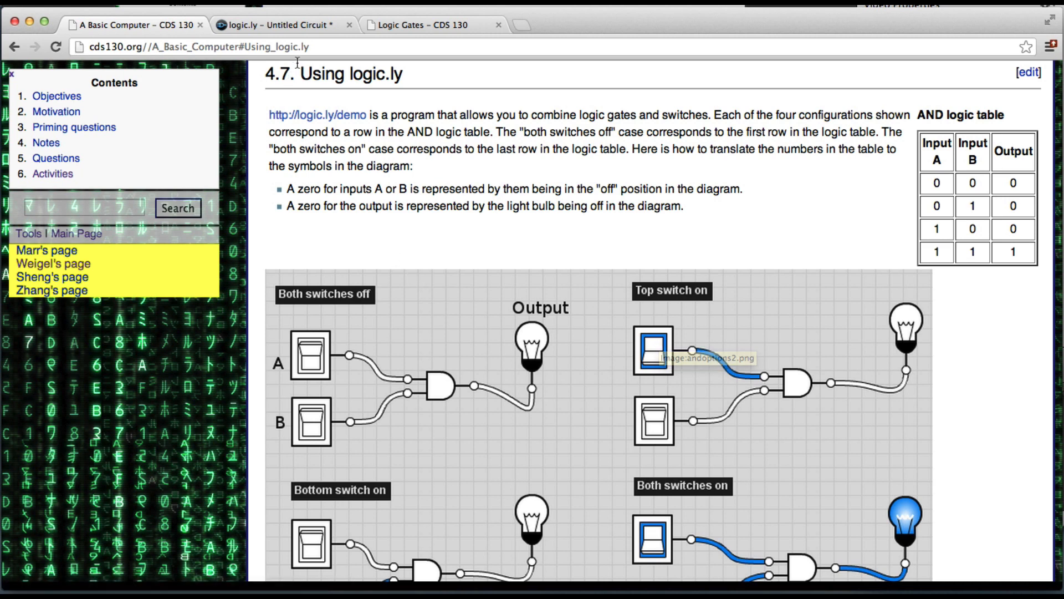
pyautogui.click(321, 21)
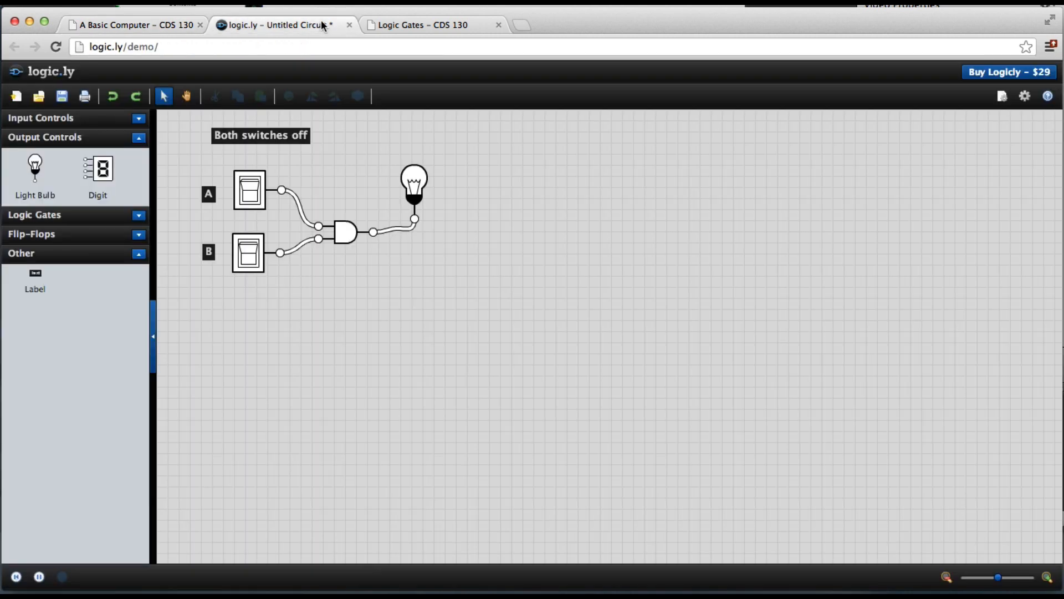
# Step: Change the caption text to "Top switch on"
pyautogui.click(253, 136)
pyautogui.moveTo(900, 342); pyautogui.dragTo(733, 328)
pyautogui.write('Top switch on')
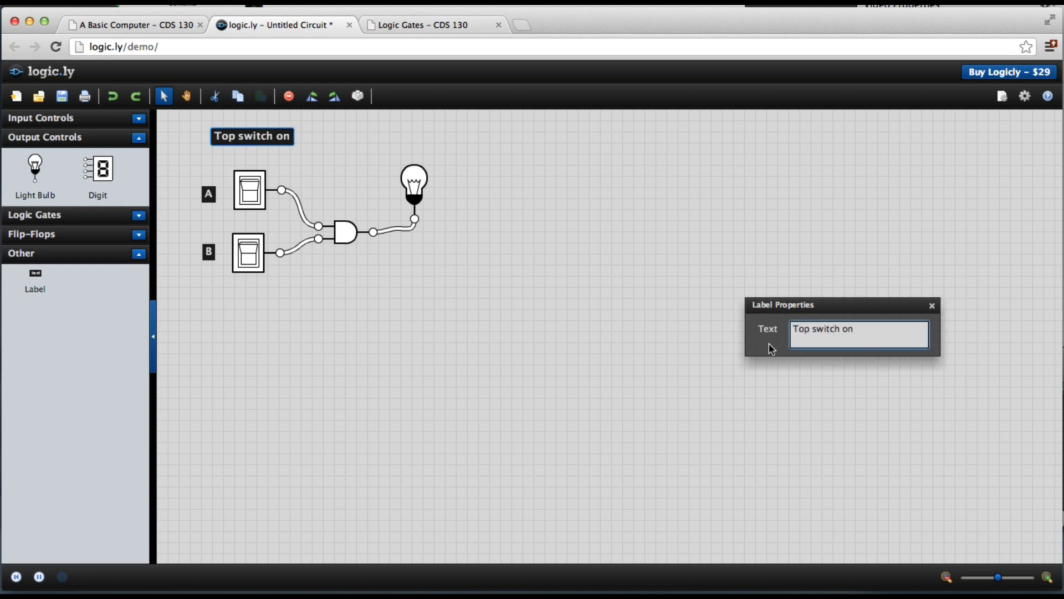
pyautogui.click(816, 361)
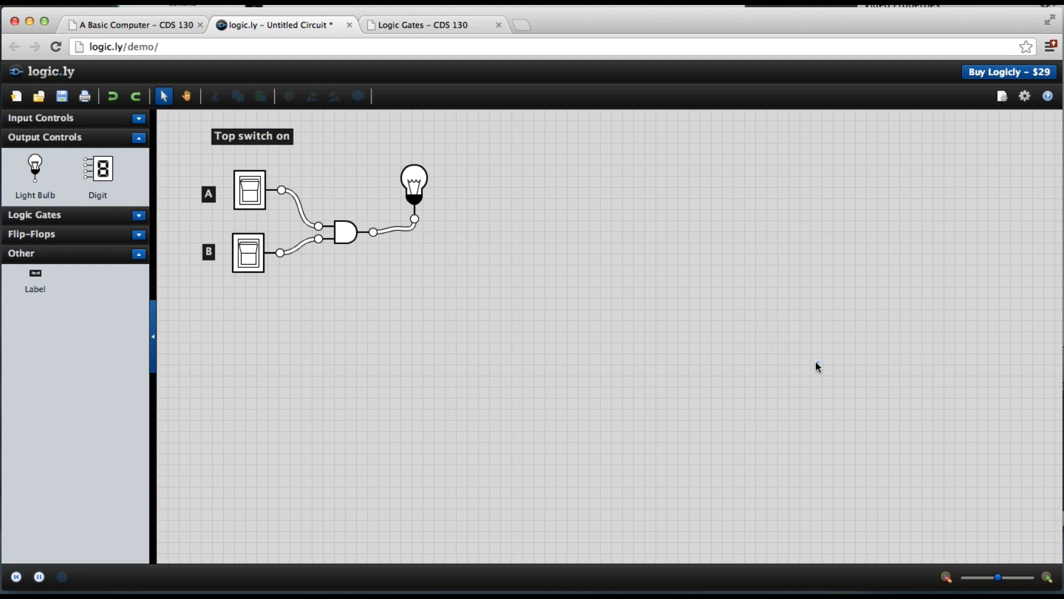
# Step: Test the circuit by toggling the top switch on and off and turning the bottom switch on
pyautogui.click(251, 195)
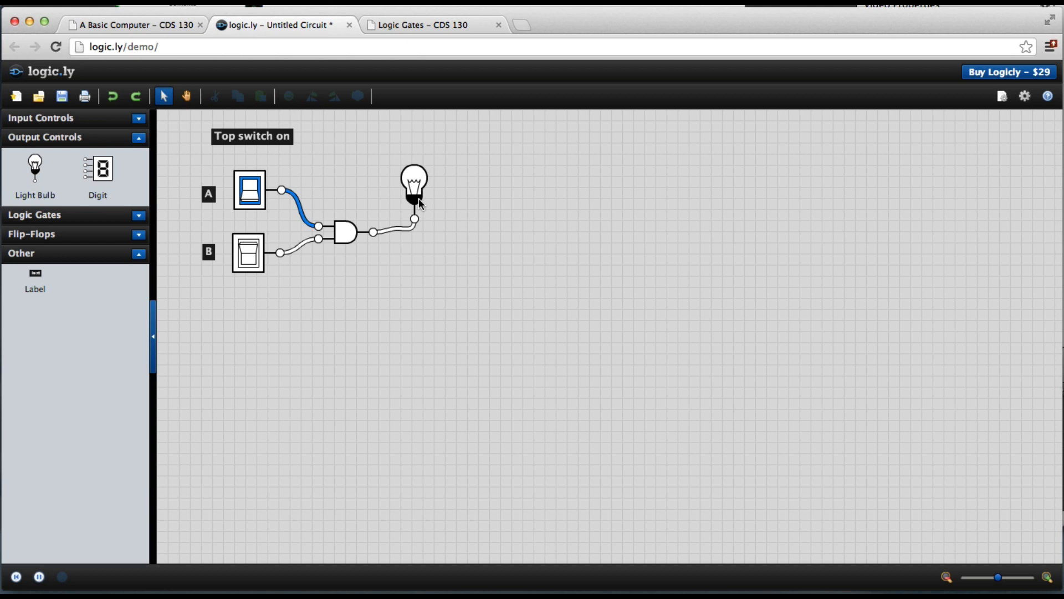
pyautogui.click(253, 191)
pyautogui.click(249, 256)
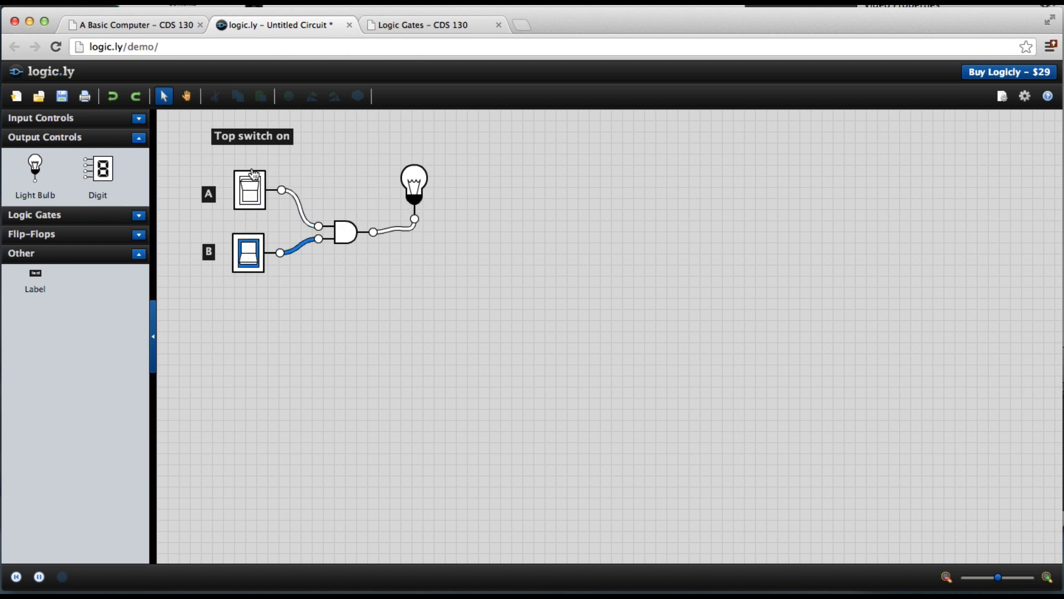
# Step: Remove the "Top switch on" caption from the canvas and turn the top switch on so both switches are on
pyautogui.click(257, 136)
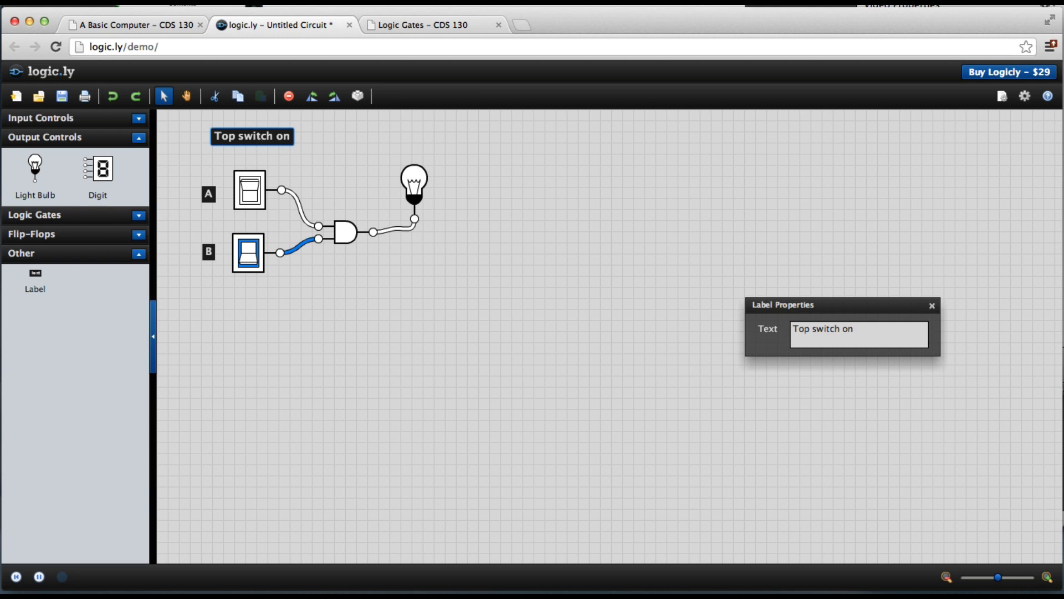
pyautogui.moveTo(257, 136); pyautogui.dragTo(55, 311)
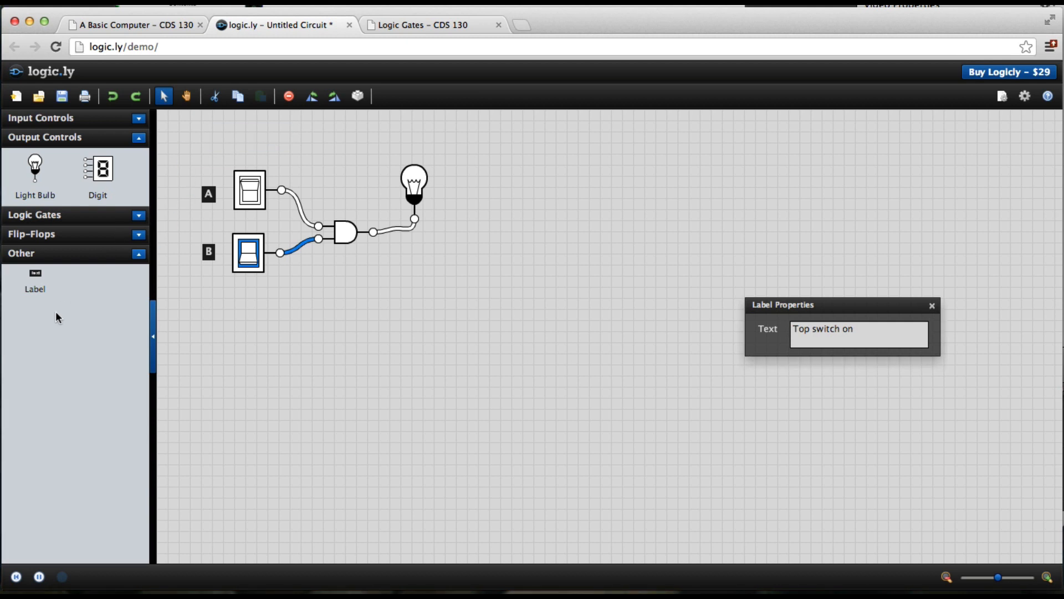
pyautogui.click(930, 304)
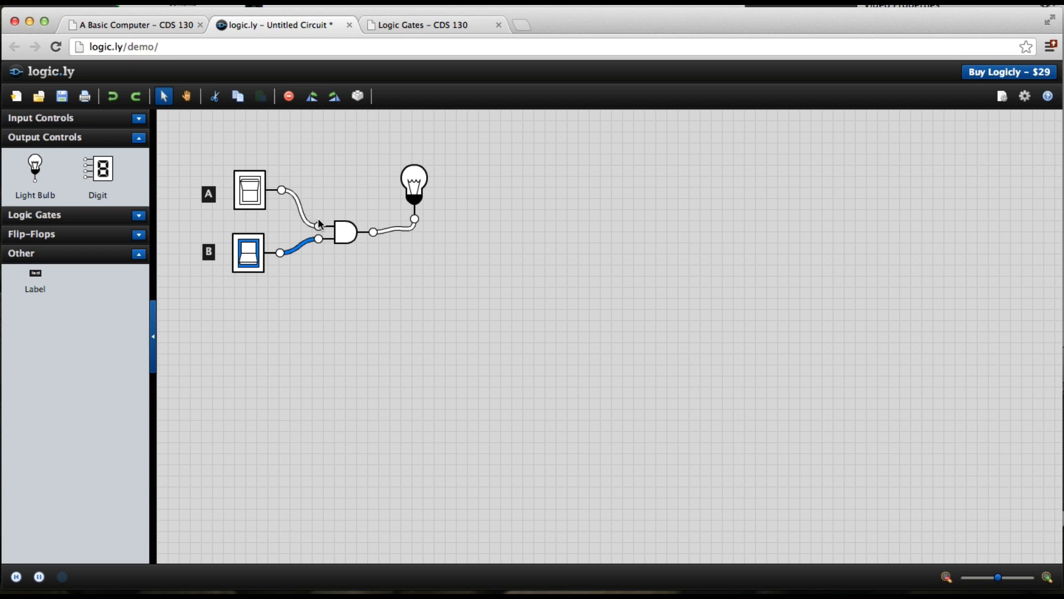
pyautogui.click(251, 200)
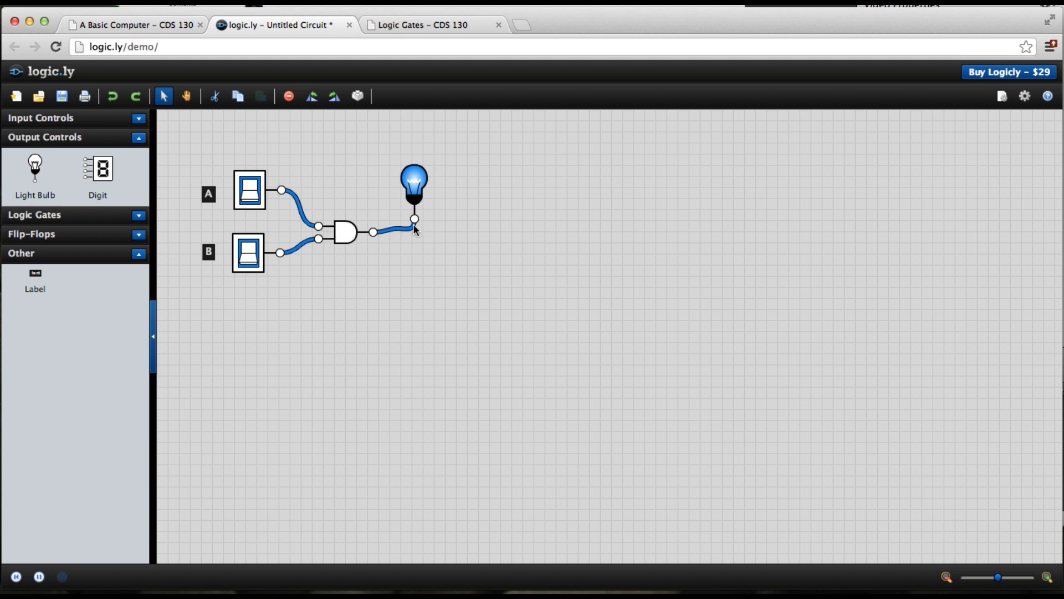
# Step: Detach the course page into its own window and place it beside the circuit, showing the Using logic.ly section
pyautogui.click(169, 24)
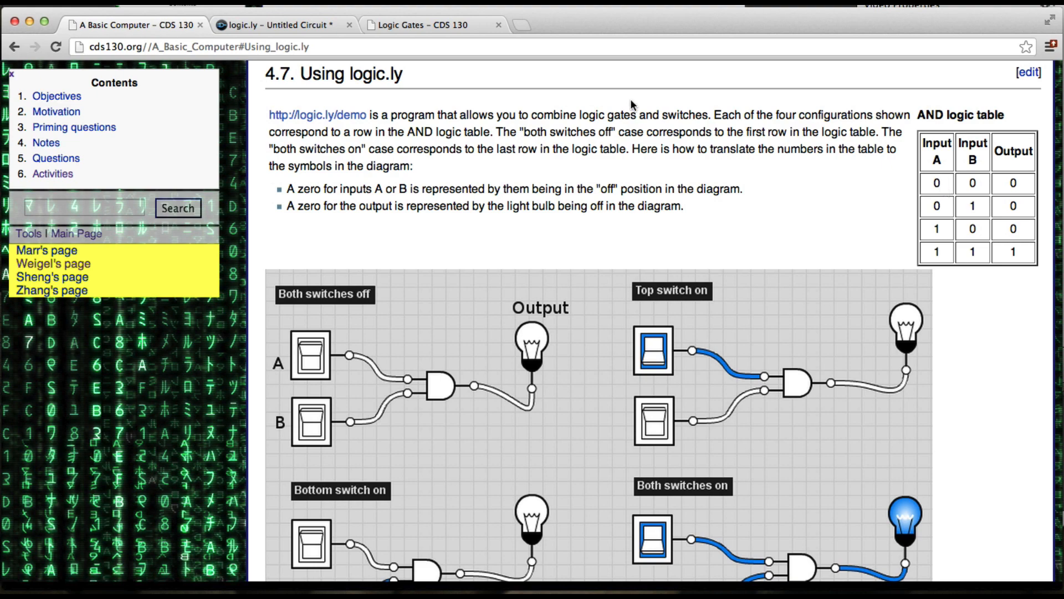
pyautogui.moveTo(160, 31); pyautogui.dragTo(162, 73)
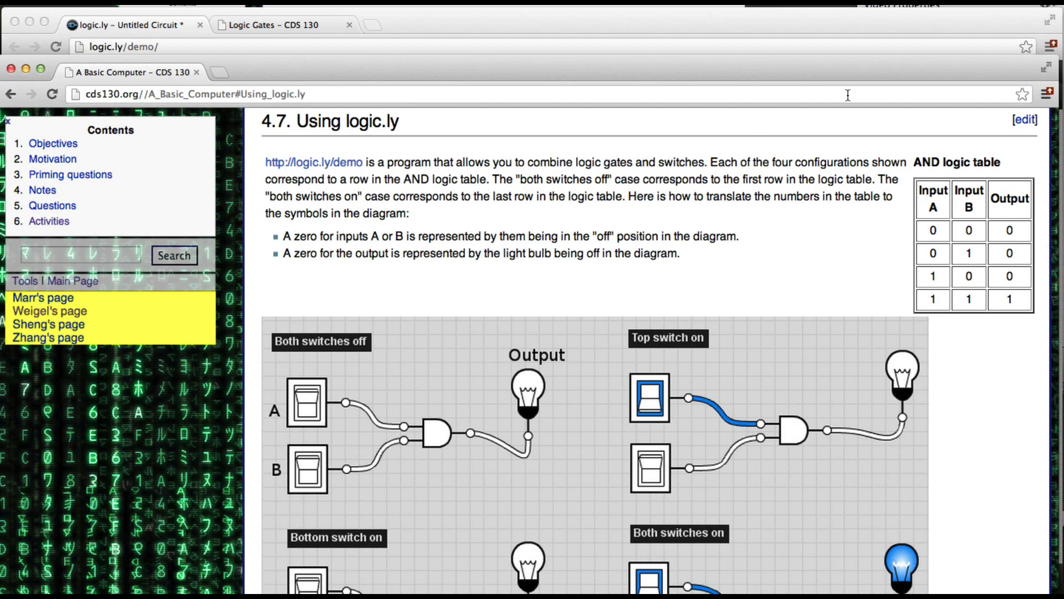
pyautogui.moveTo(293, 70); pyautogui.dragTo(298, 62)
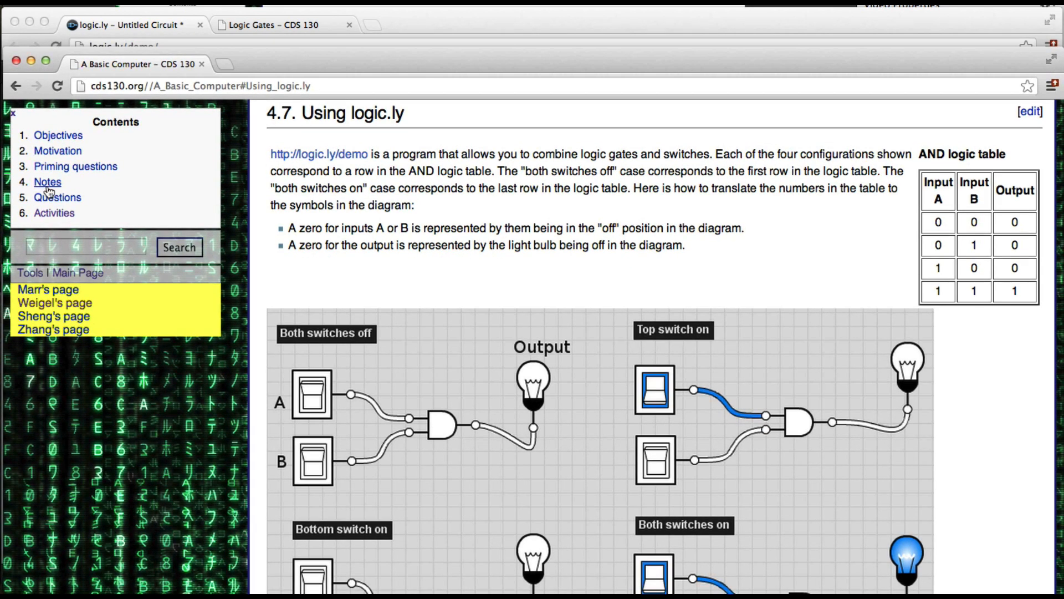
pyautogui.moveTo(4, 185)
pyautogui.moveTo(3, 160); pyautogui.dragTo(385, 159)
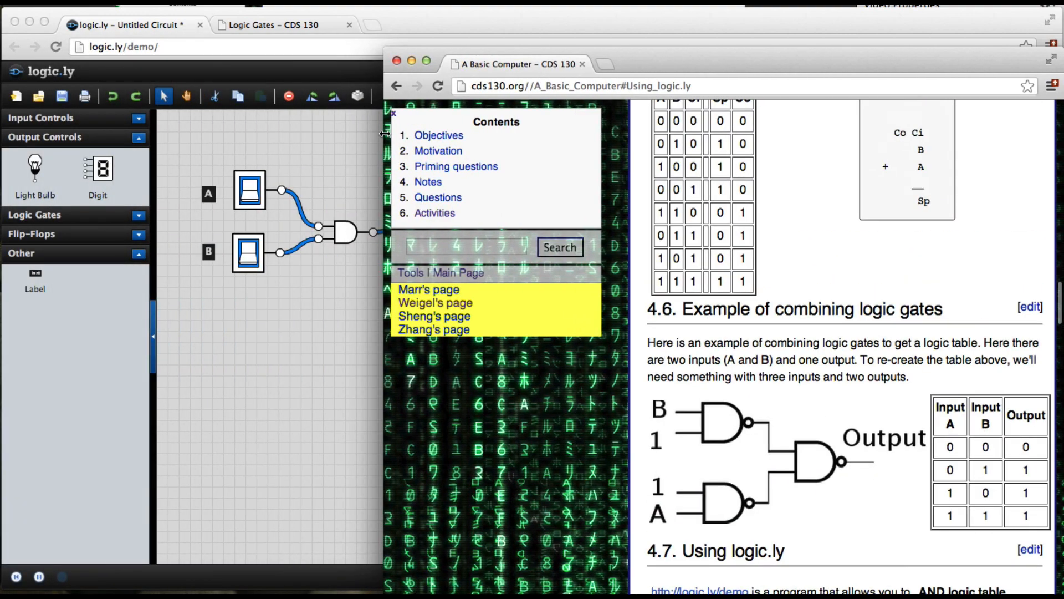
pyautogui.scroll(-5, 510, 212)
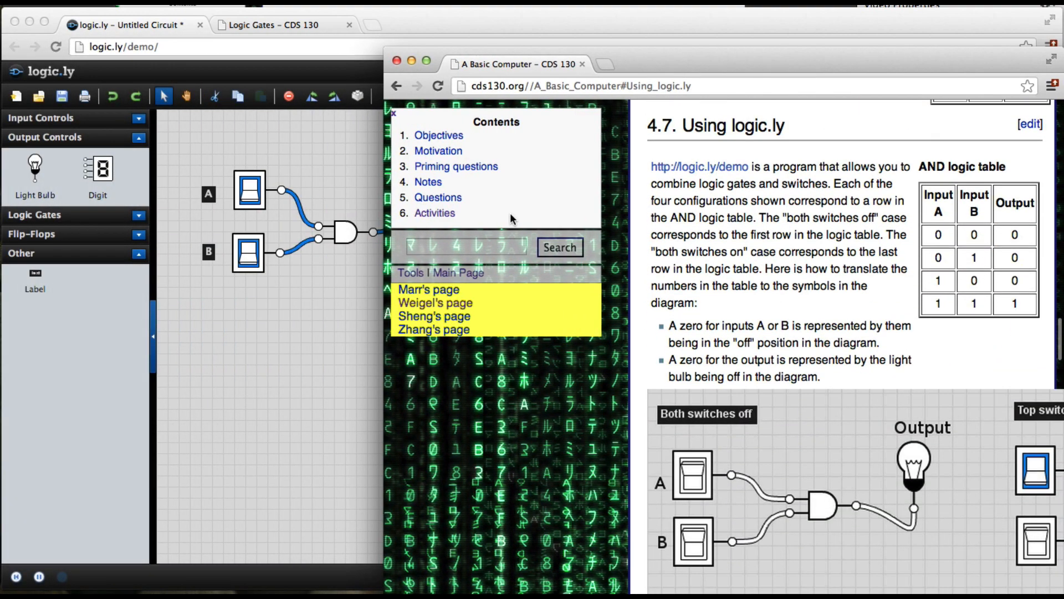
pyautogui.moveTo(434, 52); pyautogui.dragTo(514, 10)
pyautogui.hscroll(5, 816, 189)
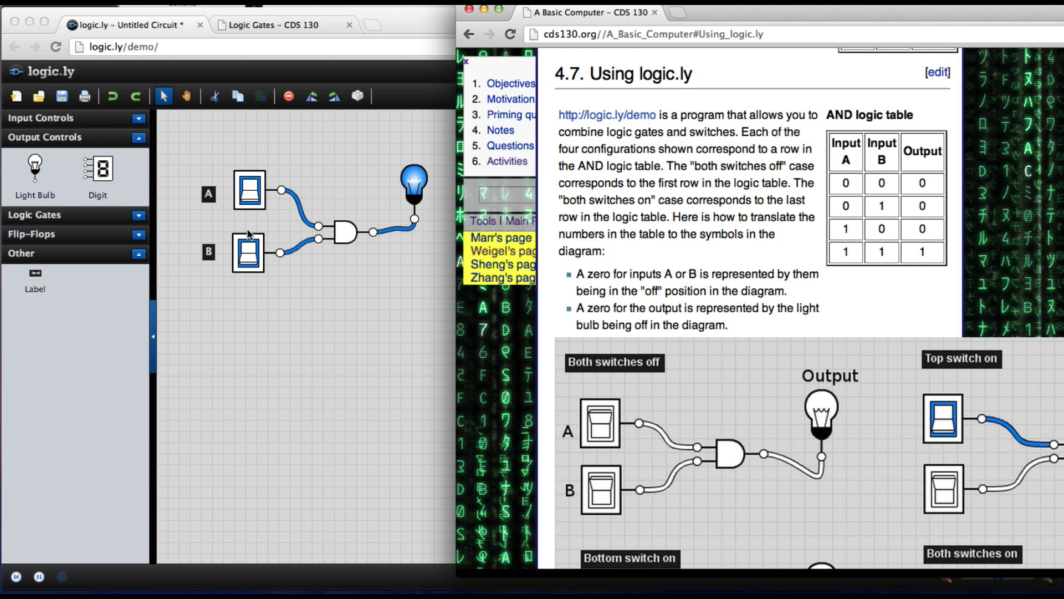
# Step: Turn the bottom switch off, leaving only the top switch on
pyautogui.click(250, 254)
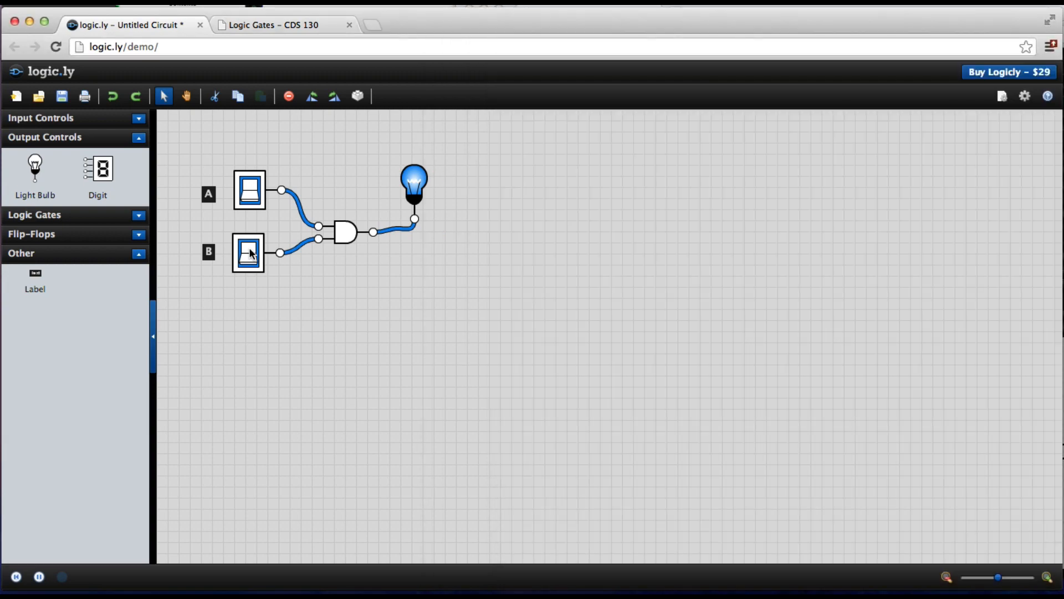
pyautogui.click(250, 253)
pyautogui.press('super+Tab')
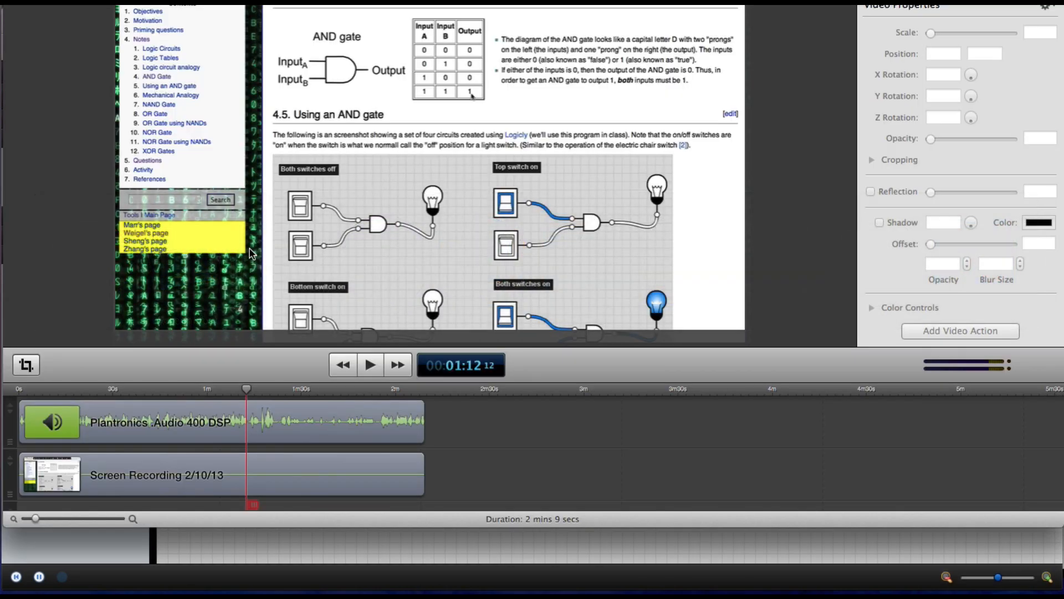
pyautogui.press('super+Tab')
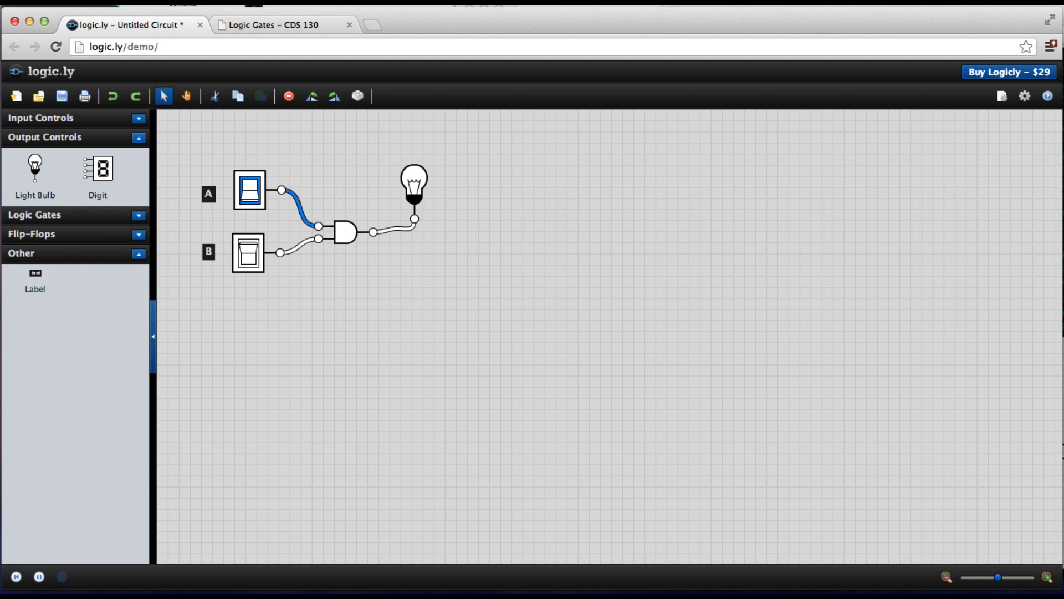
# Step: Bring the course page window to the front and open its Activities section
pyautogui.click(328, 1)
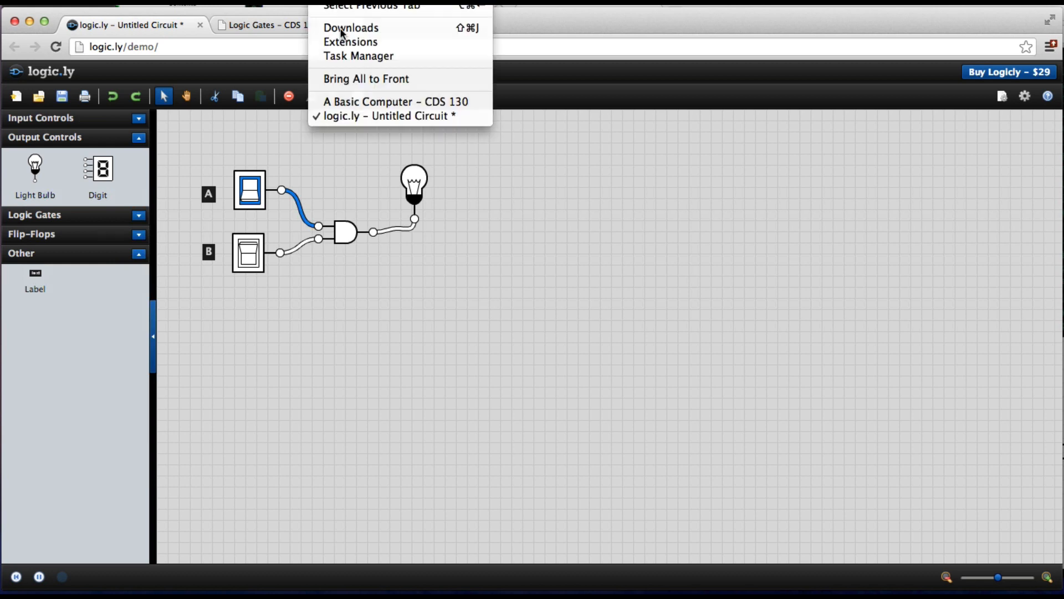
pyautogui.click(350, 103)
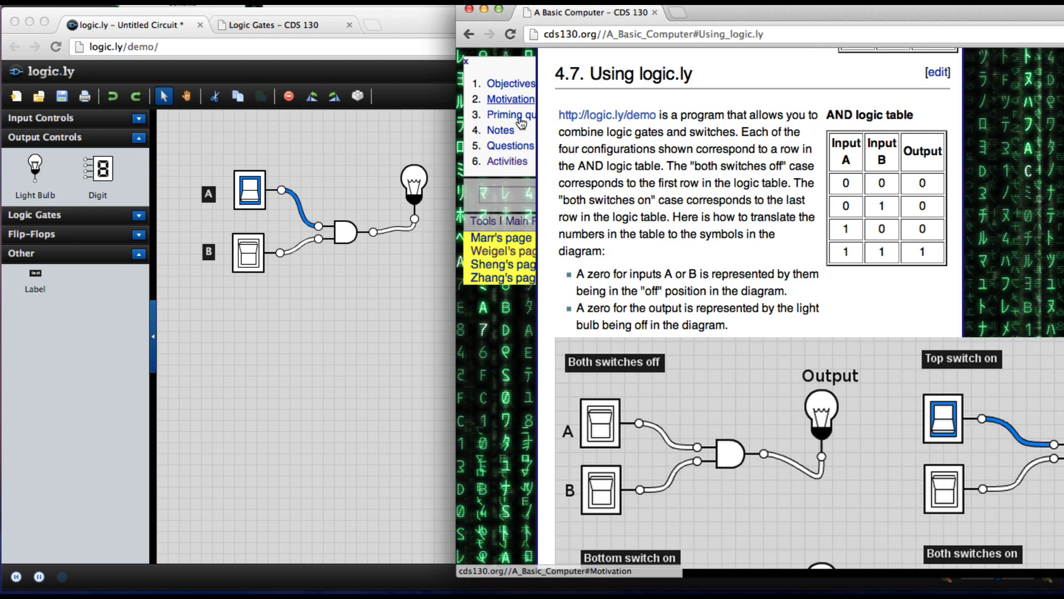
pyautogui.click(507, 161)
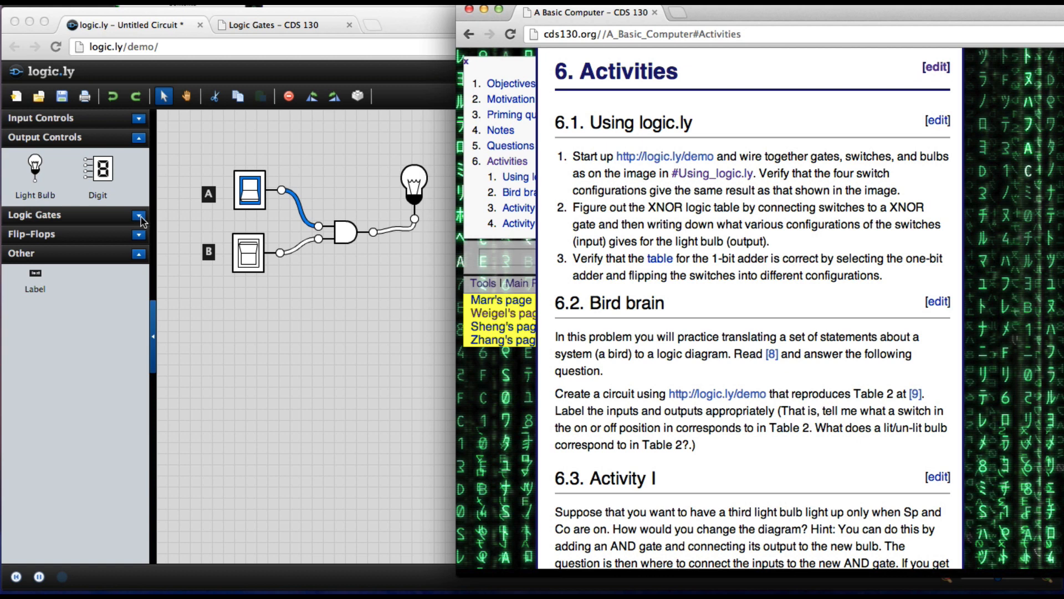
# Step: Collapse the Output Controls palette and expand the Logic Gates palette
pyautogui.click(141, 143)
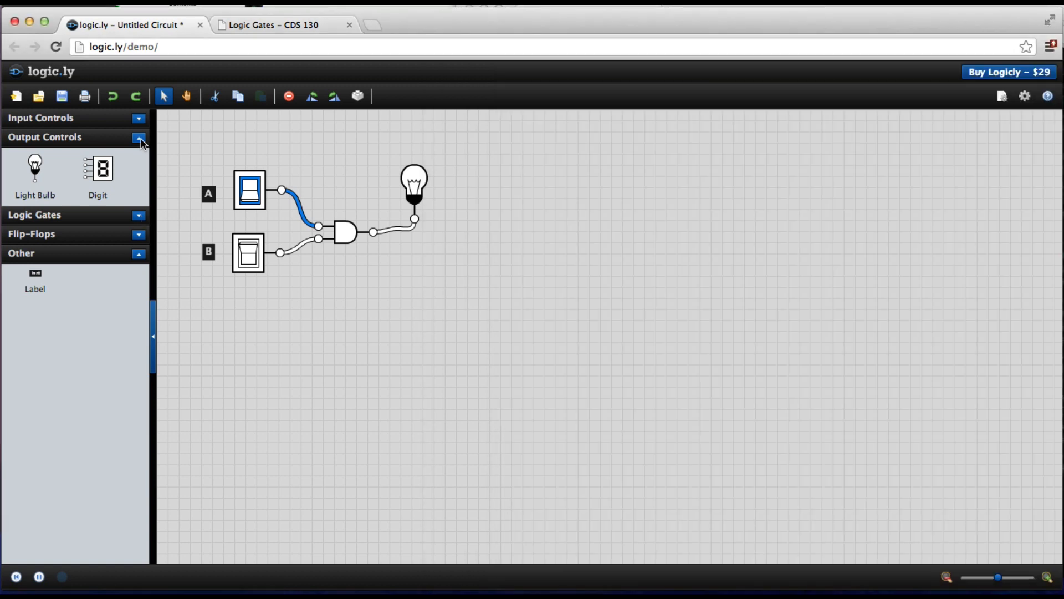
pyautogui.click(139, 139)
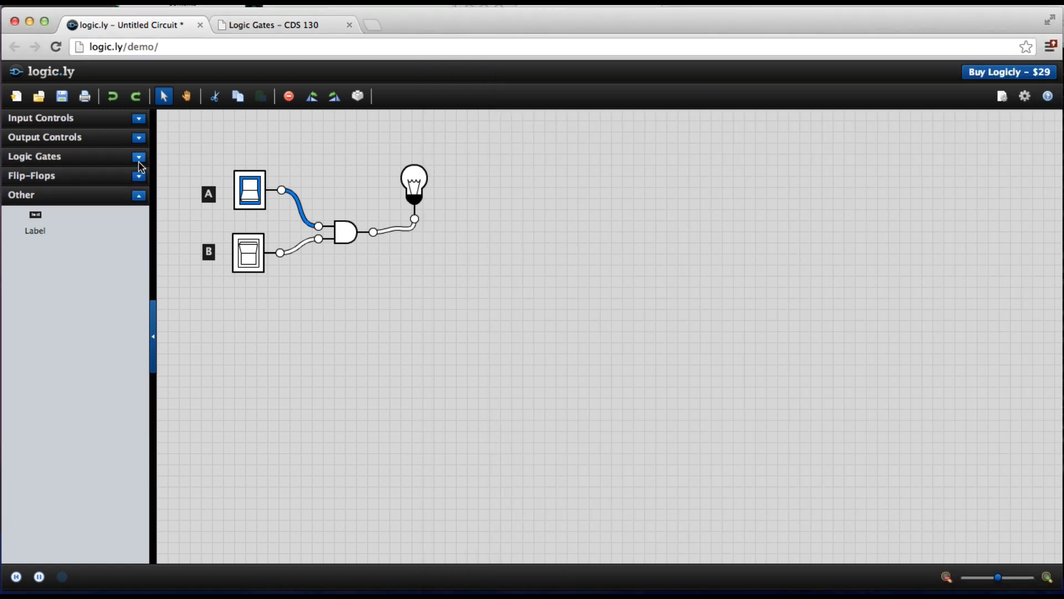
pyautogui.click(139, 157)
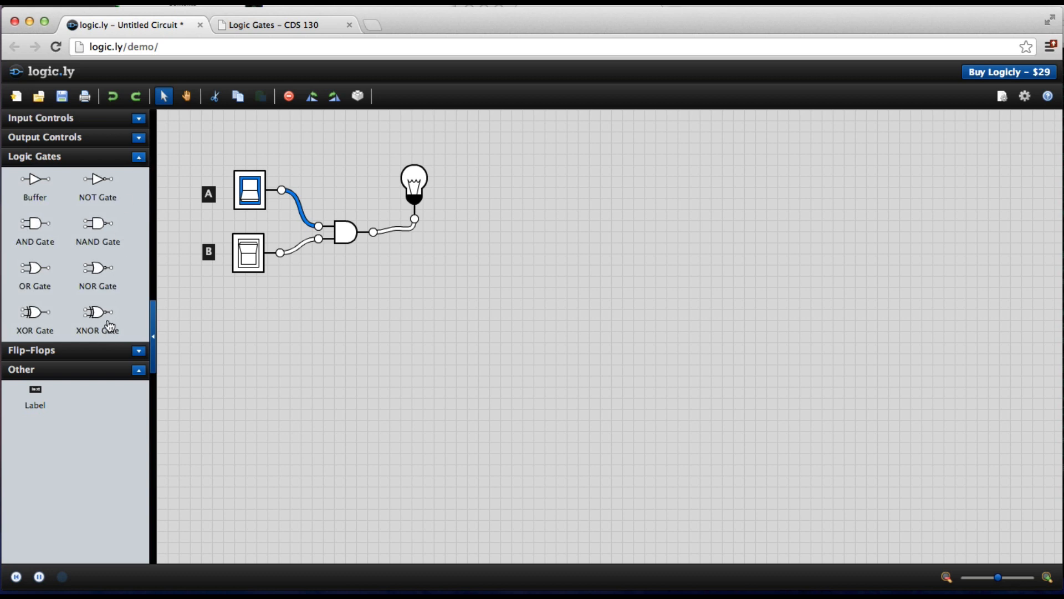
# Step: Place an XNOR gate on the canvas below the AND gate circuit
pyautogui.moveTo(109, 325); pyautogui.dragTo(340, 346)
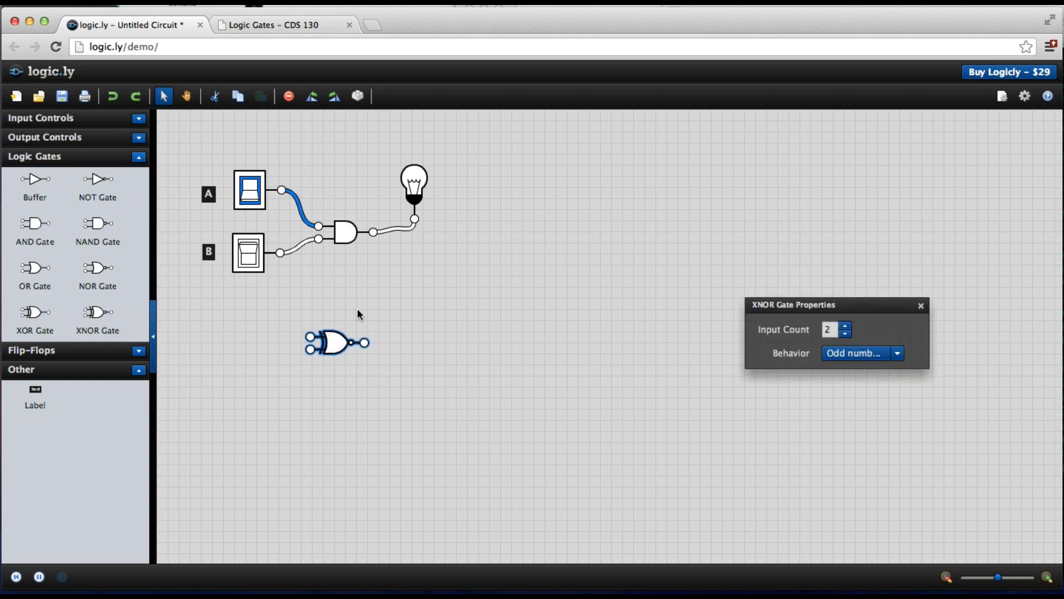
pyautogui.click(358, 300)
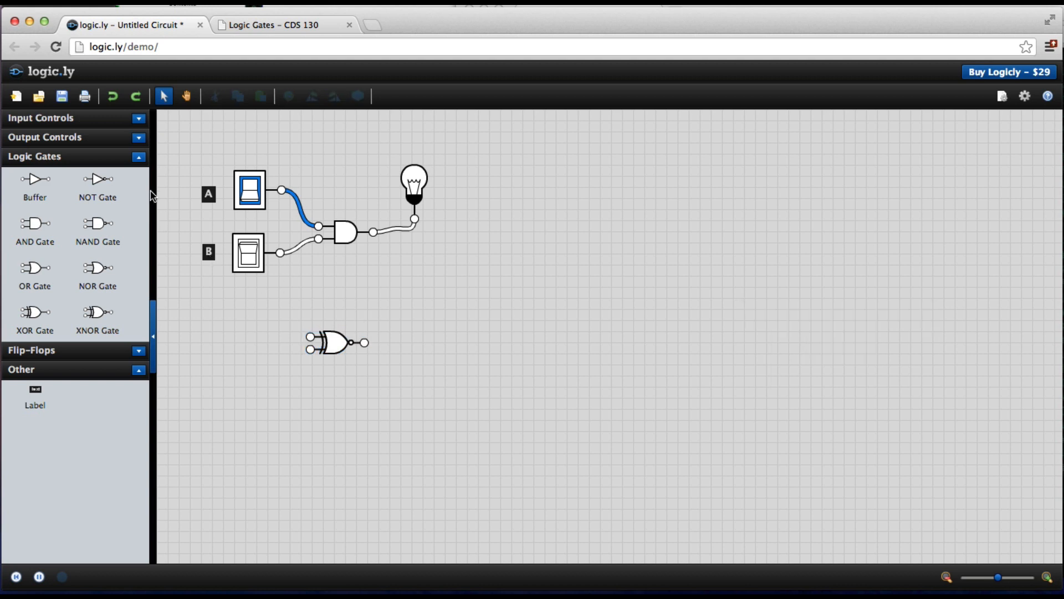
# Step: Add two toggle switches to the left of the XNOR gate, one above the other
pyautogui.click(138, 157)
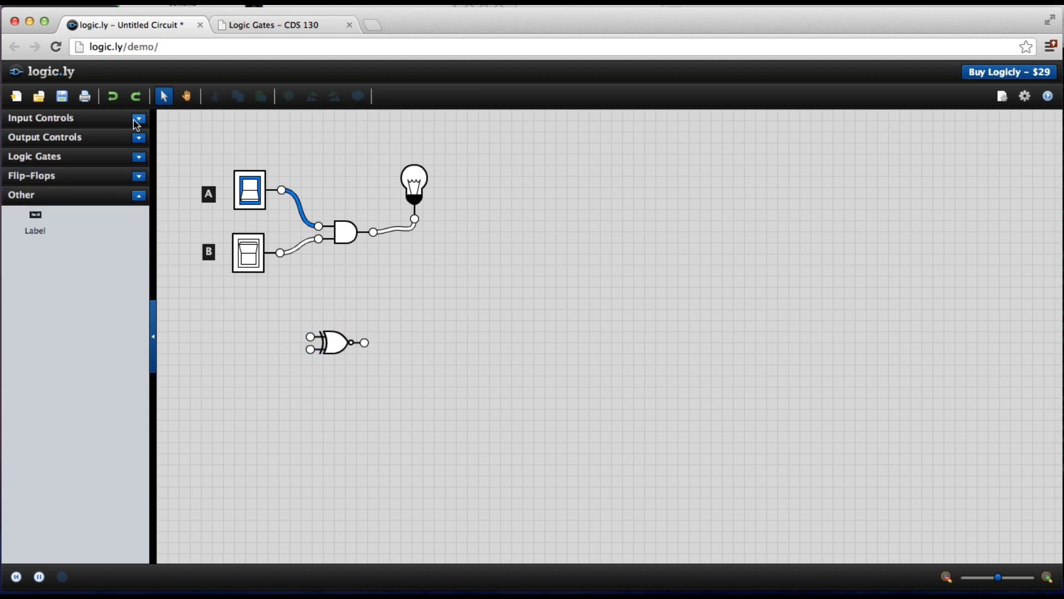
pyautogui.click(139, 119)
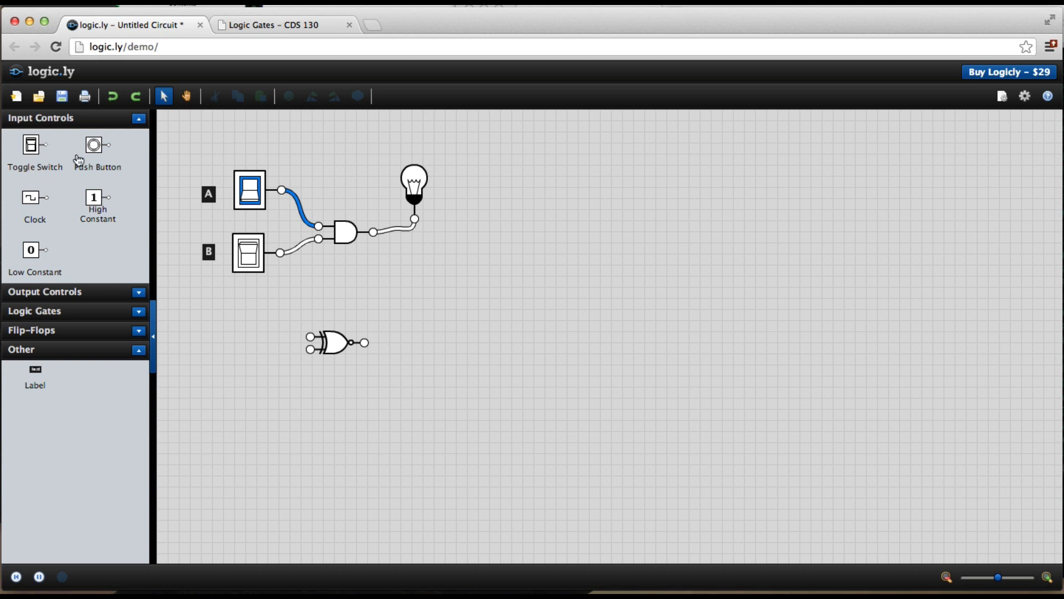
pyautogui.moveTo(34, 150); pyautogui.dragTo(254, 322)
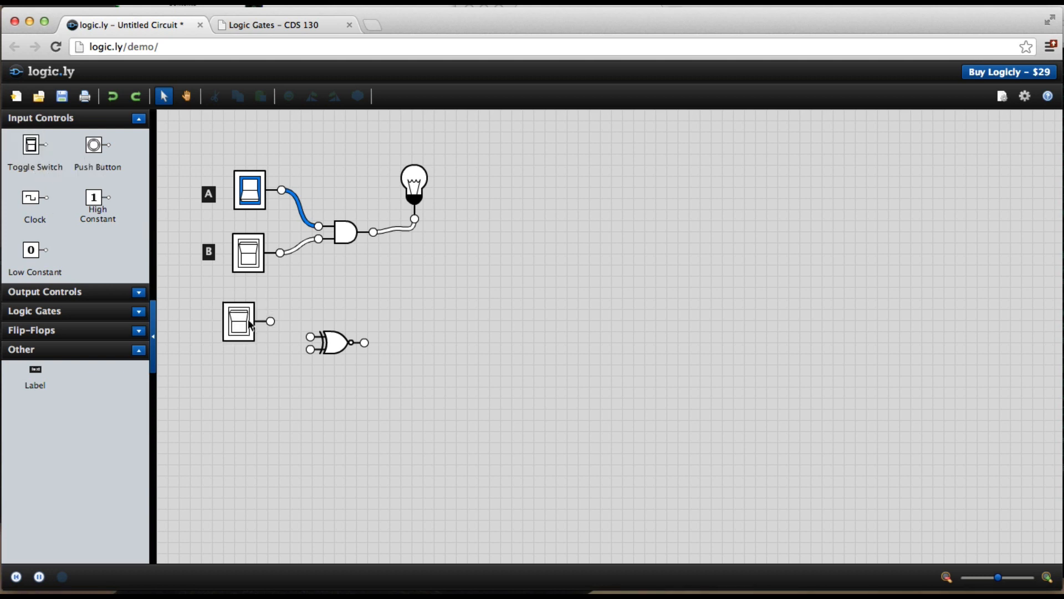
pyautogui.moveTo(33, 146); pyautogui.dragTo(244, 381)
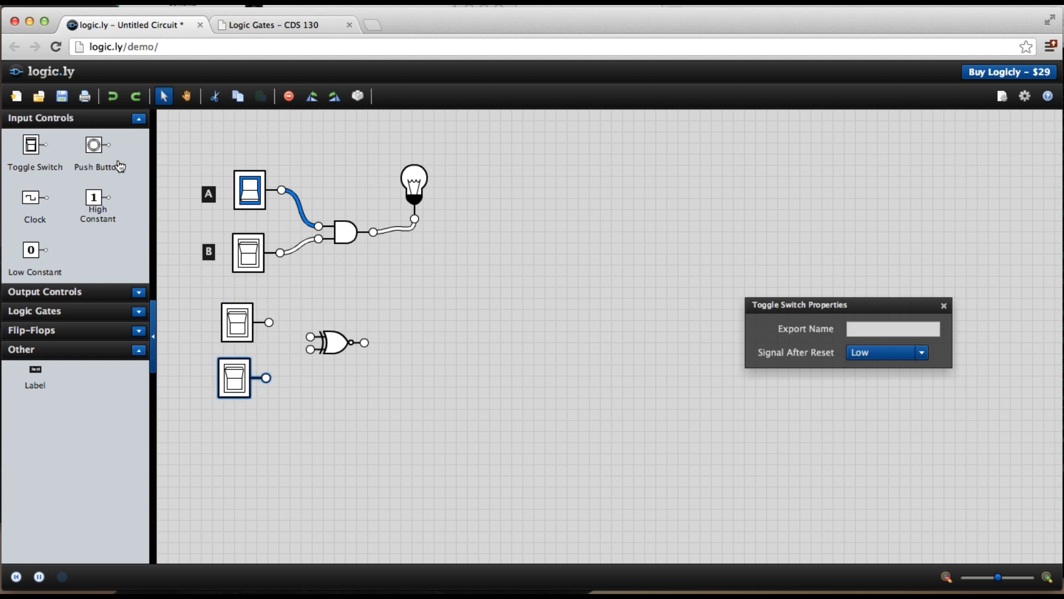
# Step: Add a light bulb above and to the right of the XNOR gate
pyautogui.click(139, 120)
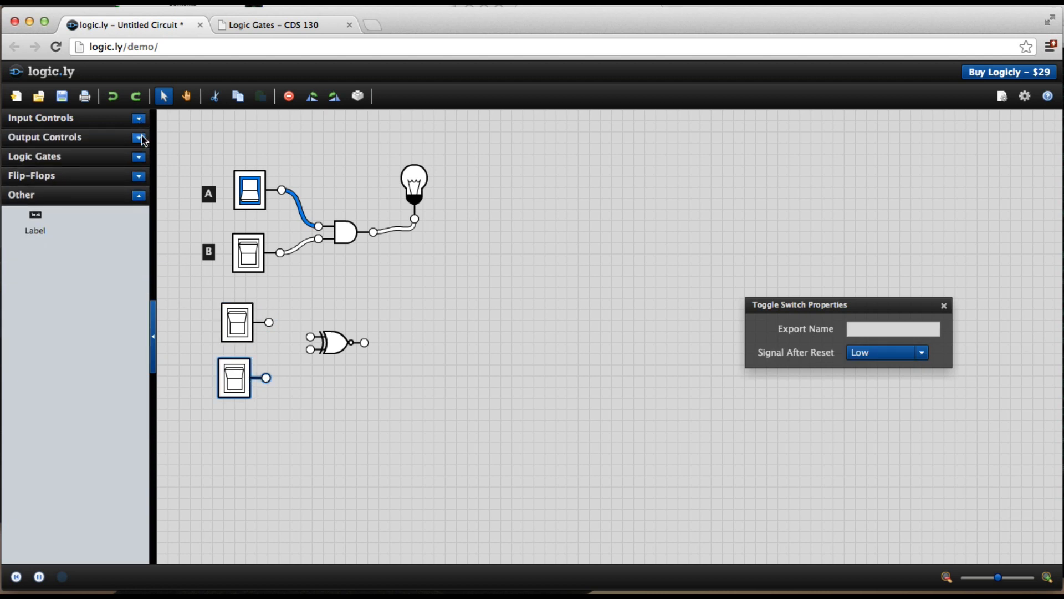
pyautogui.click(140, 137)
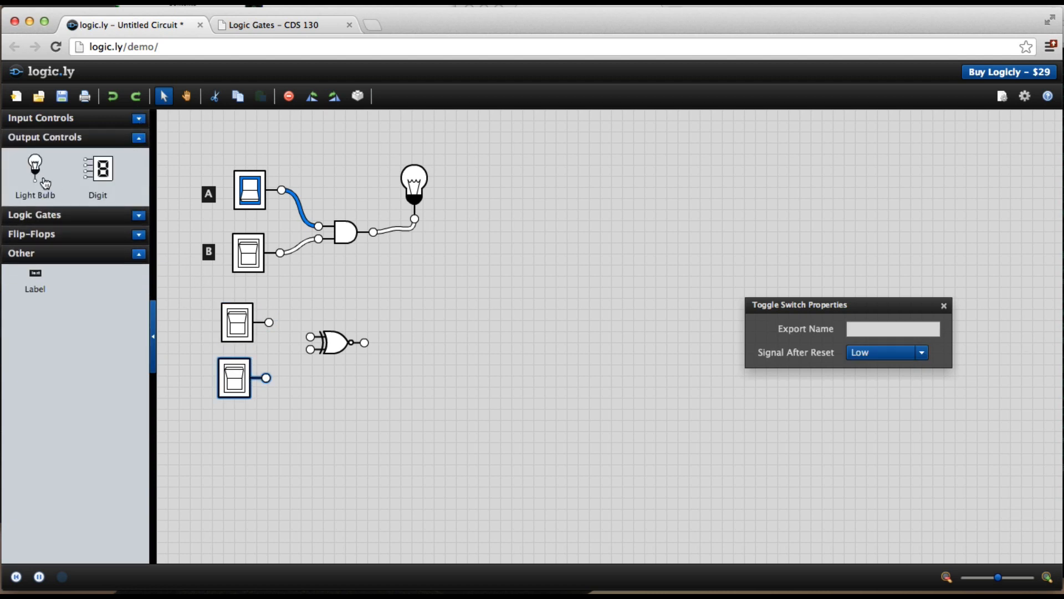
pyautogui.moveTo(36, 174); pyautogui.dragTo(421, 303)
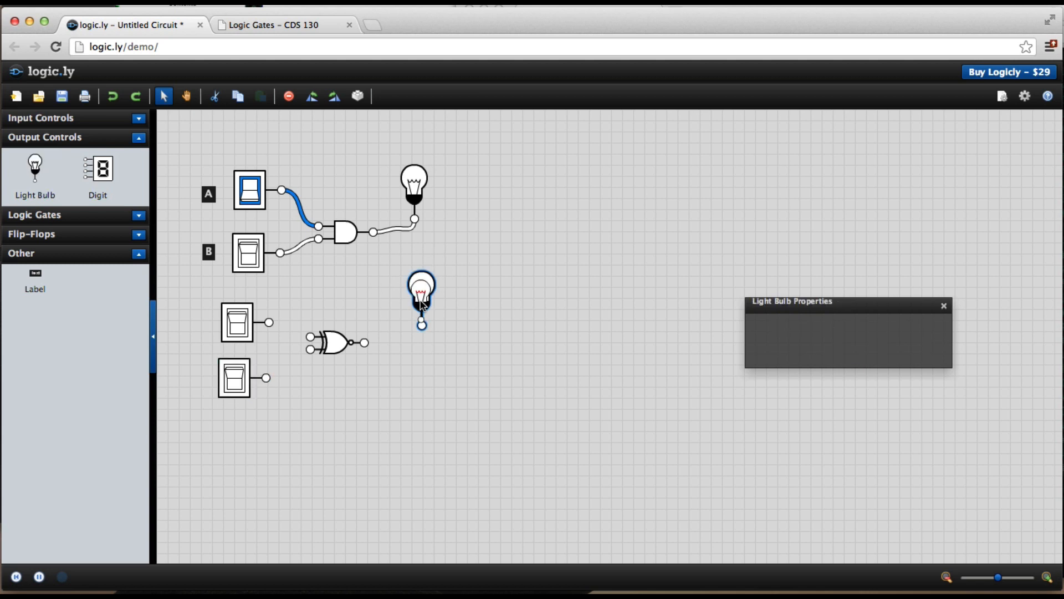
# Step: Wire both new switches to the XNOR gate's inputs and the gate's output to the new bulb
pyautogui.click(386, 345)
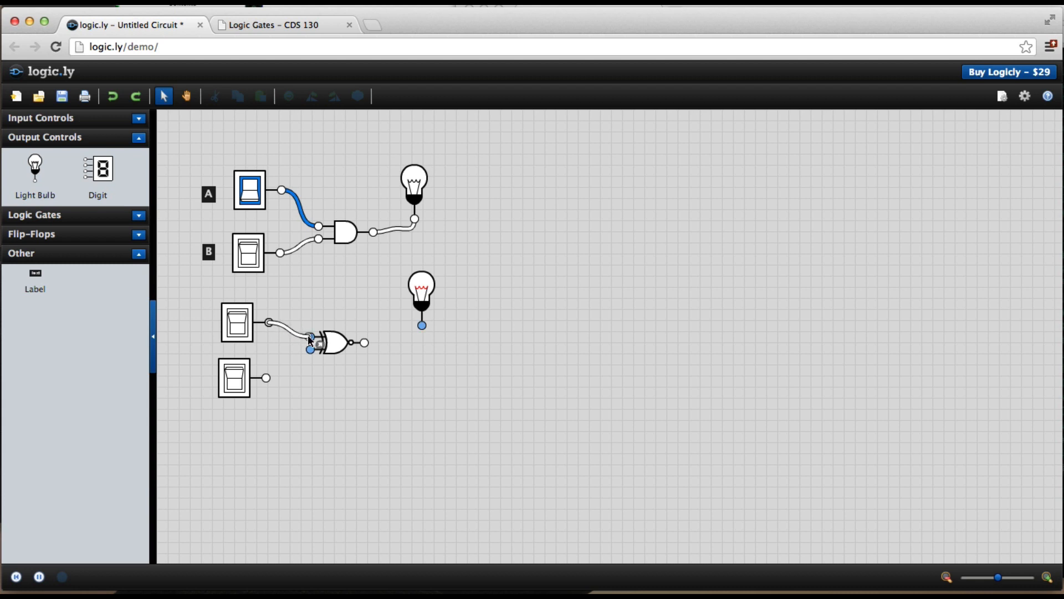
pyautogui.moveTo(309, 339); pyautogui.dragTo(309, 340)
pyautogui.moveTo(266, 377); pyautogui.dragTo(422, 325)
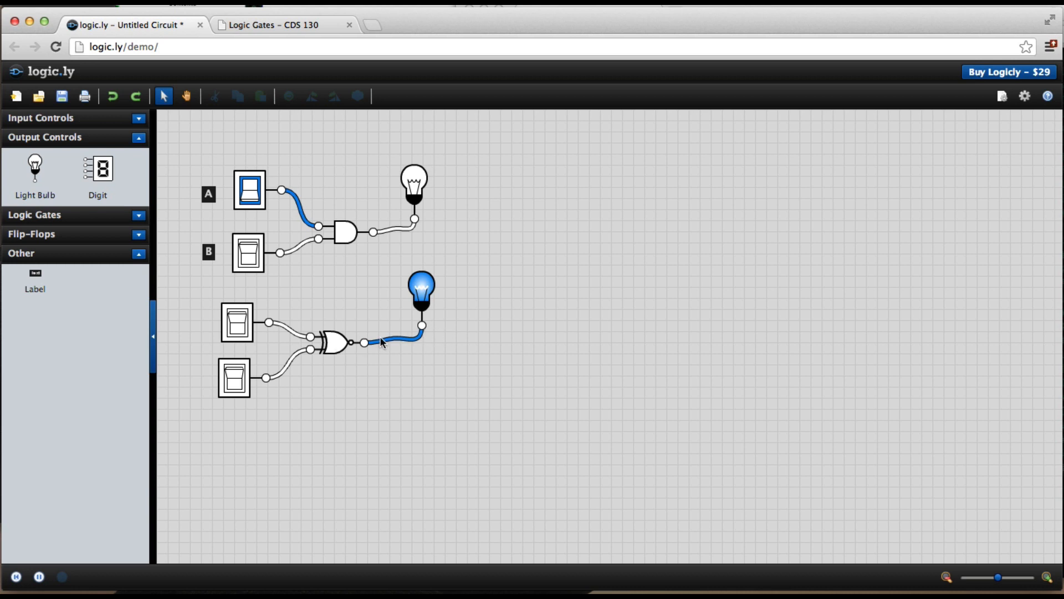
# Step: Test the XNOR circuit by toggling the two switches through each on/off combination, ending with both off
pyautogui.click(238, 333)
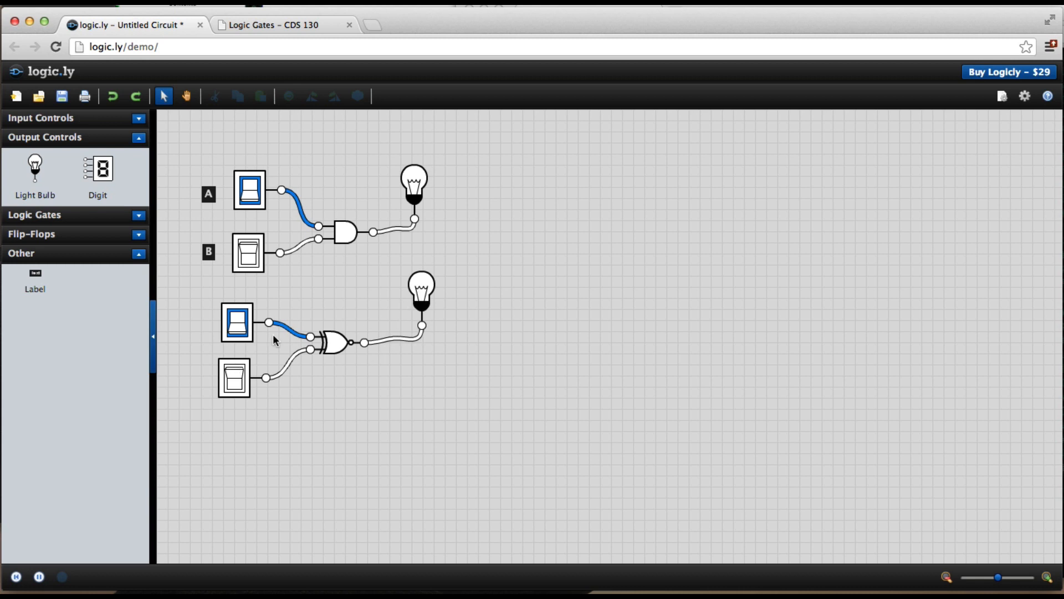
pyautogui.click(237, 324)
pyautogui.click(236, 383)
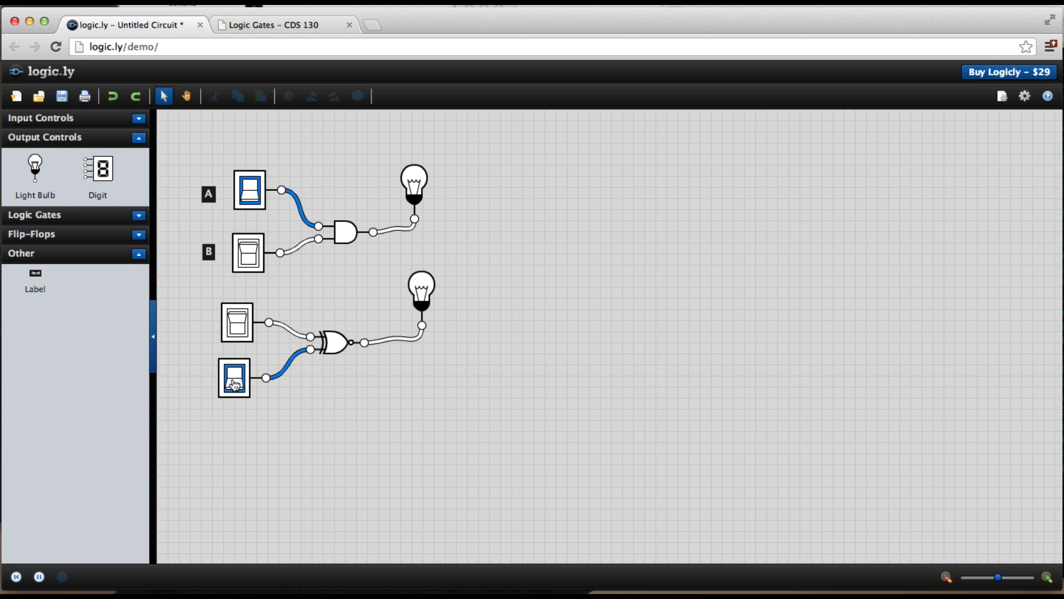
pyautogui.click(239, 333)
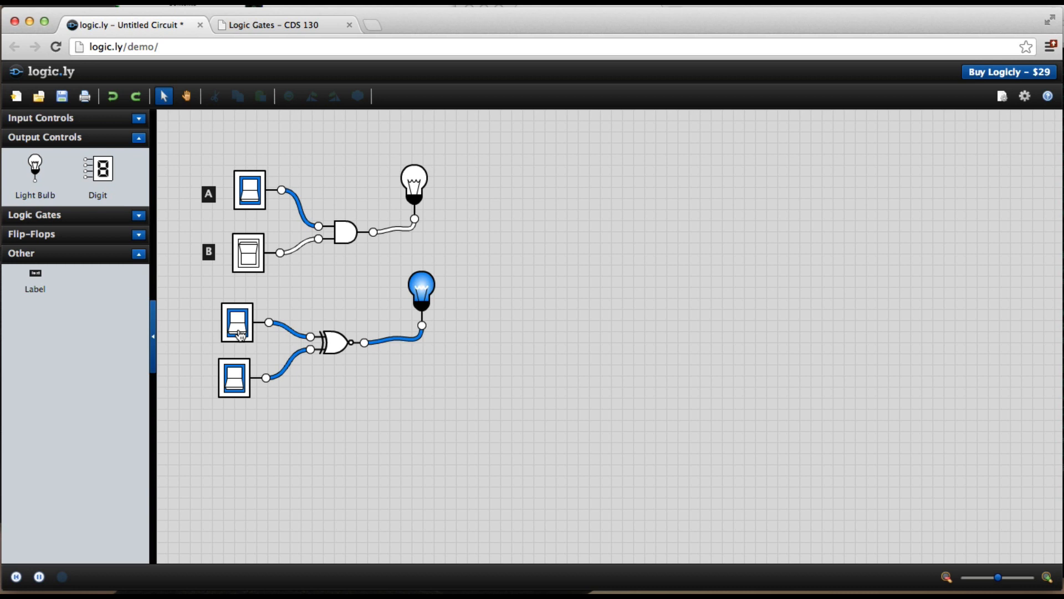
pyautogui.click(139, 216)
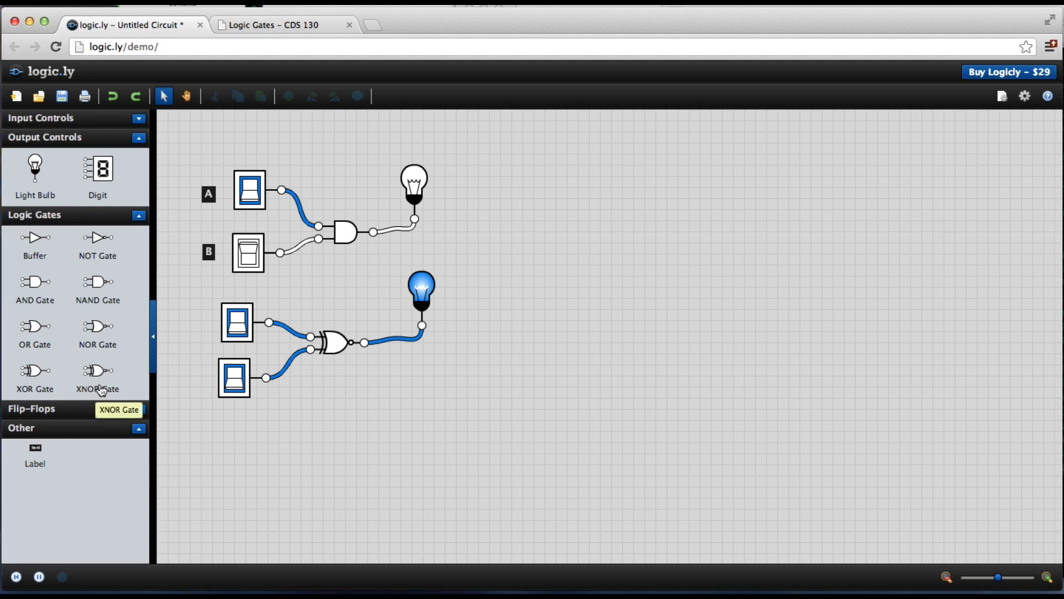
pyautogui.click(240, 321)
pyautogui.click(235, 375)
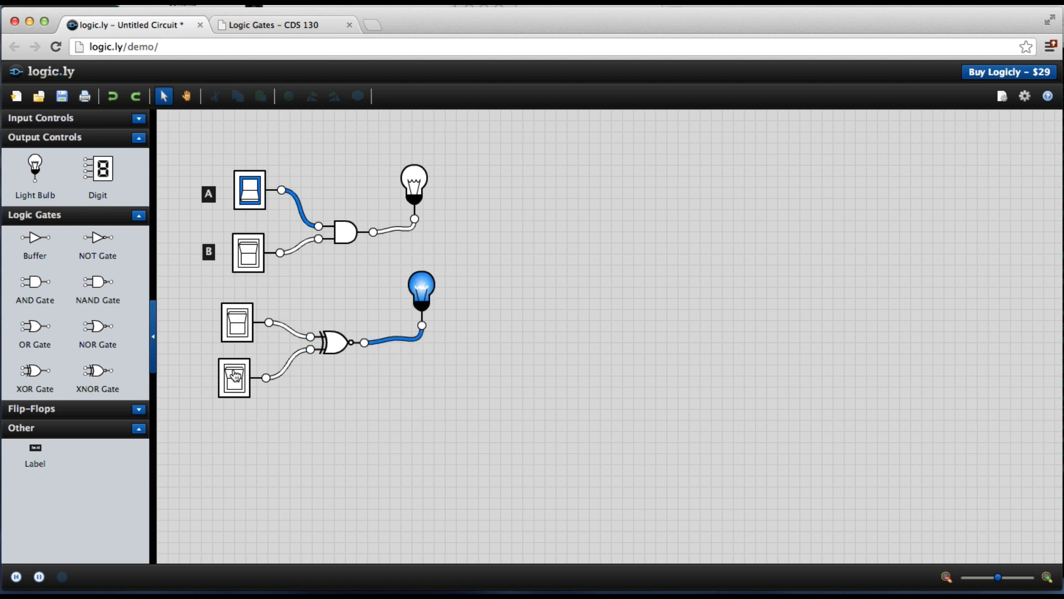